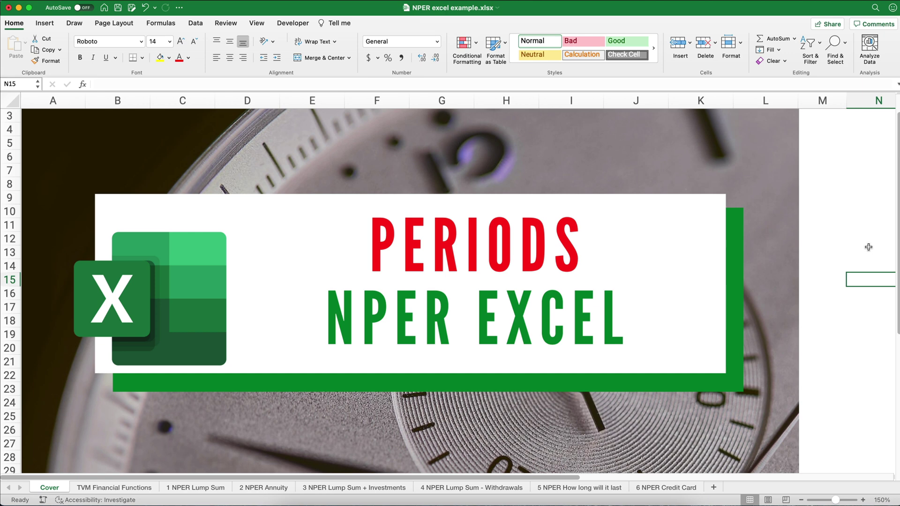
Step: On the 1 NPER Lump Sum sheet, clear the inputs and result in C6:C13
key(alt+Right)
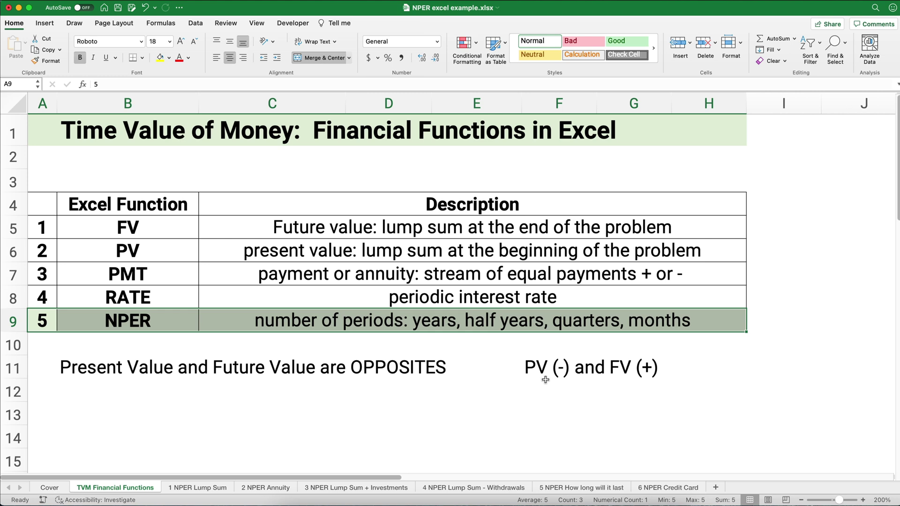
key(alt+Right)
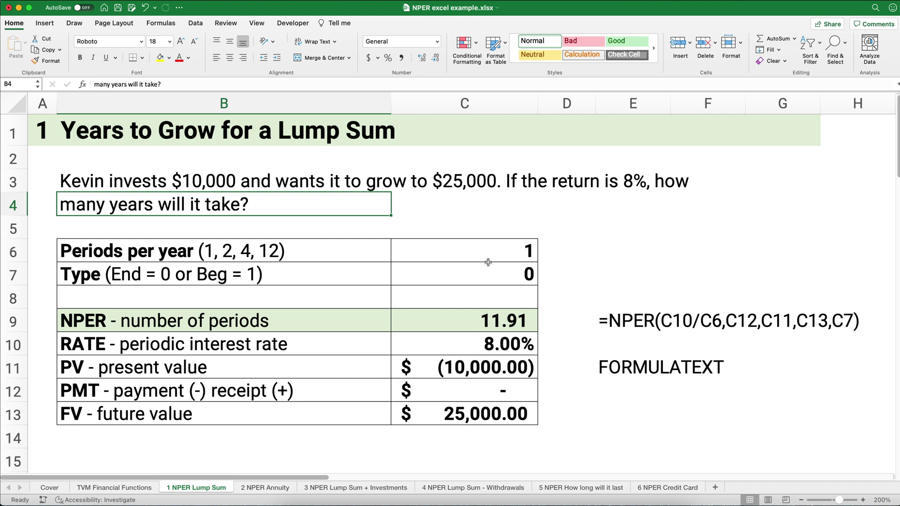
drag(483, 253, 488, 407)
key(Delete)
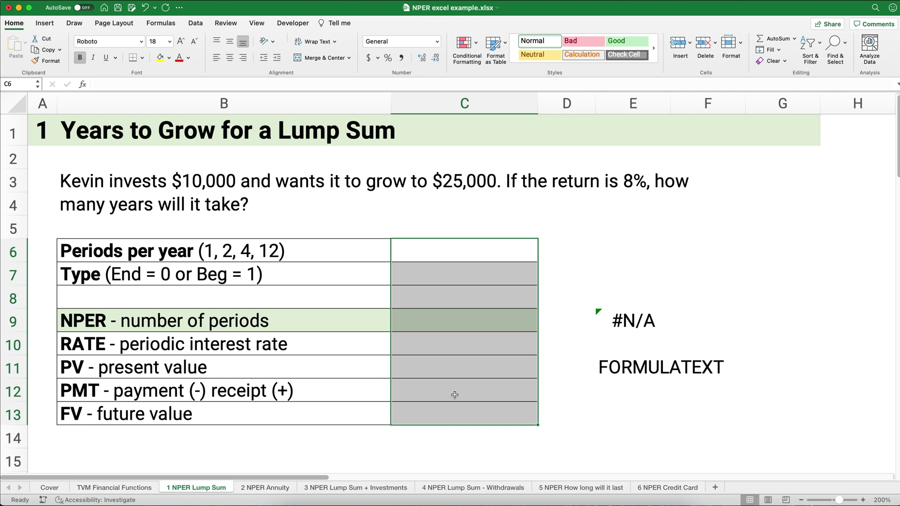
Step: Enter 1 for periods per year in C6 and 0 for the payment type in C7
click(461, 255)
text(1)
key(Return)
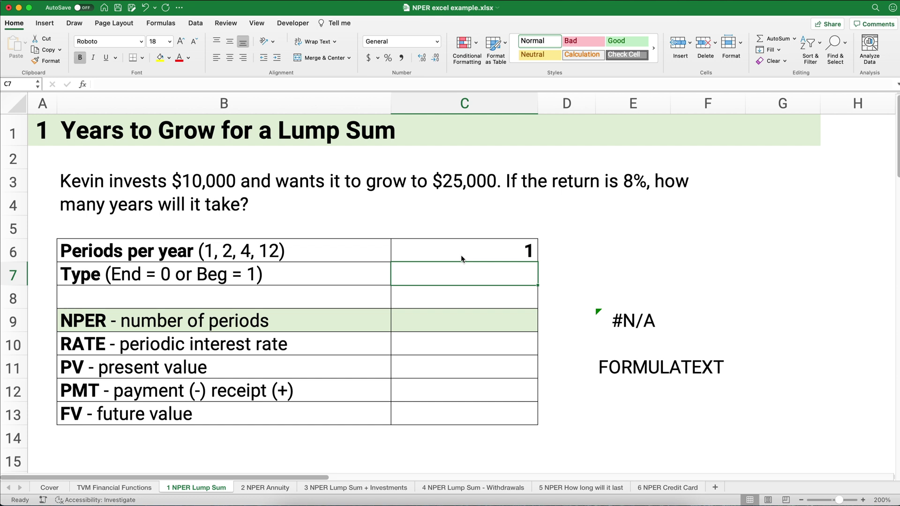
text(0)
key(Return)
Step: Enter a RATE of 8% in C10 and a present value of -10000 in C11
key(Down)
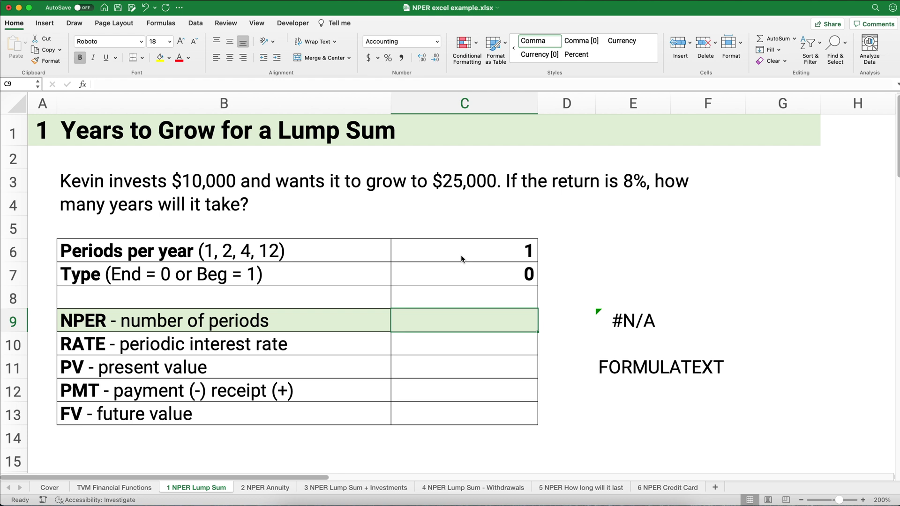
key(Down)
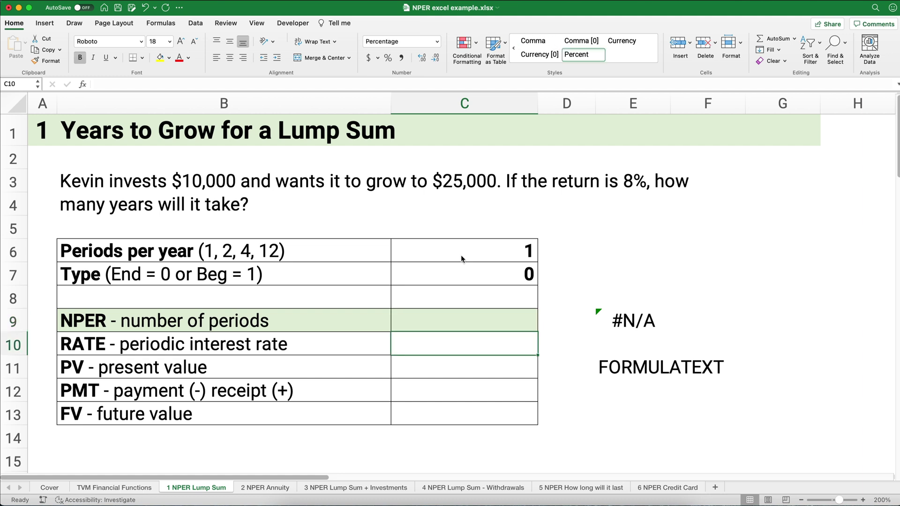
text(8%)
key(Return)
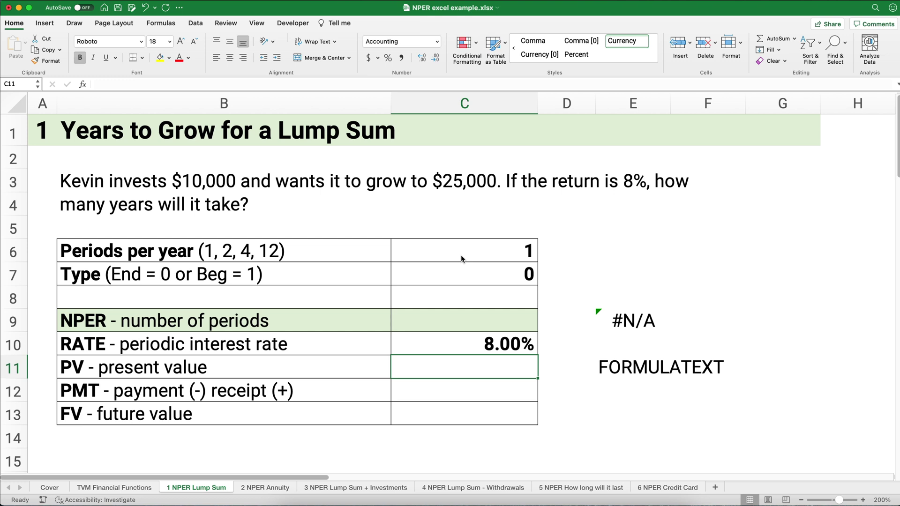
text(-10000)
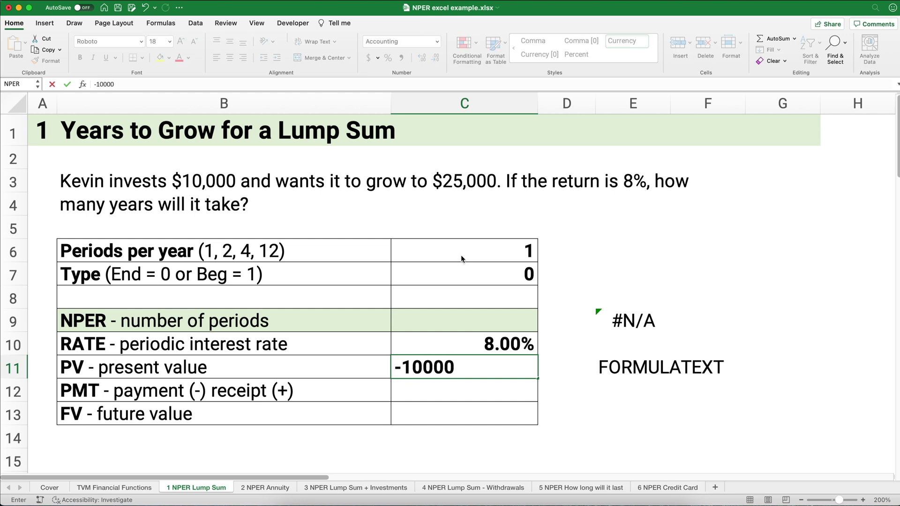
key(Return)
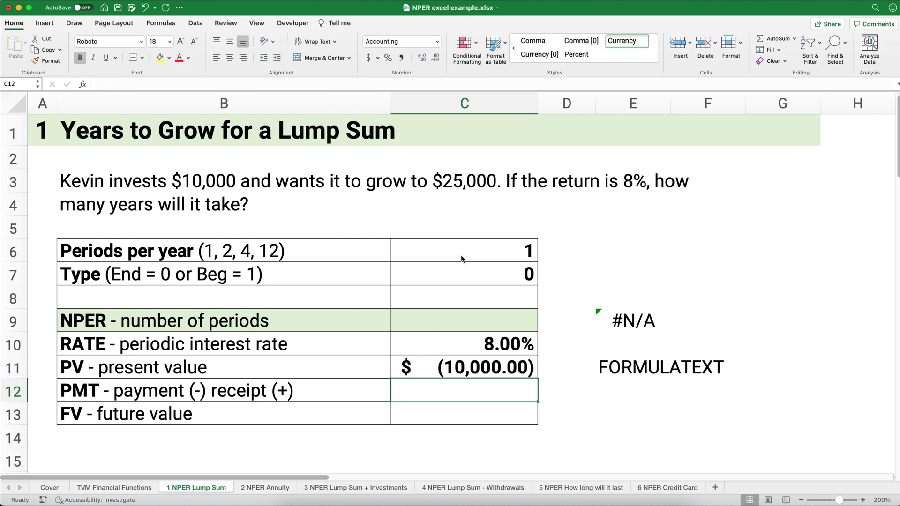
Step: Enter a future value of 25000 in C13 and a payment of 0 in C12
key(Return)
text(25000)
key(Return)
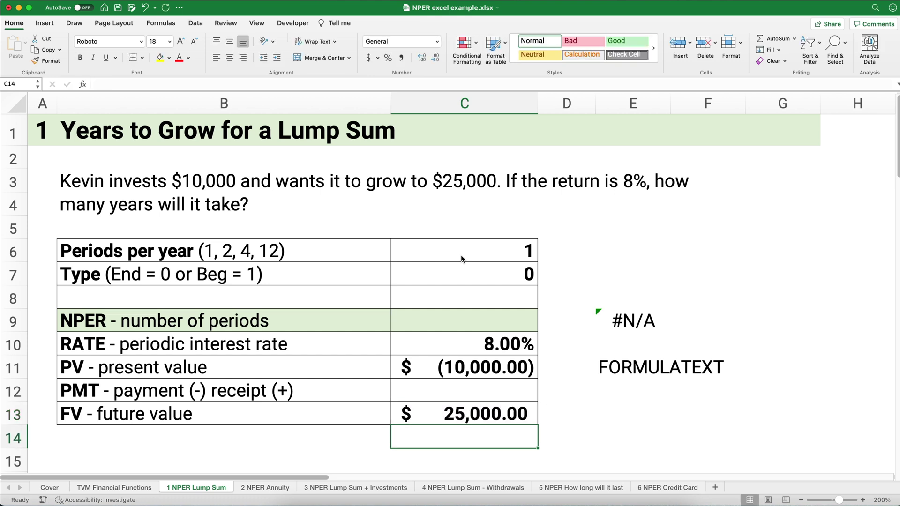
key(Up)
key(Up)
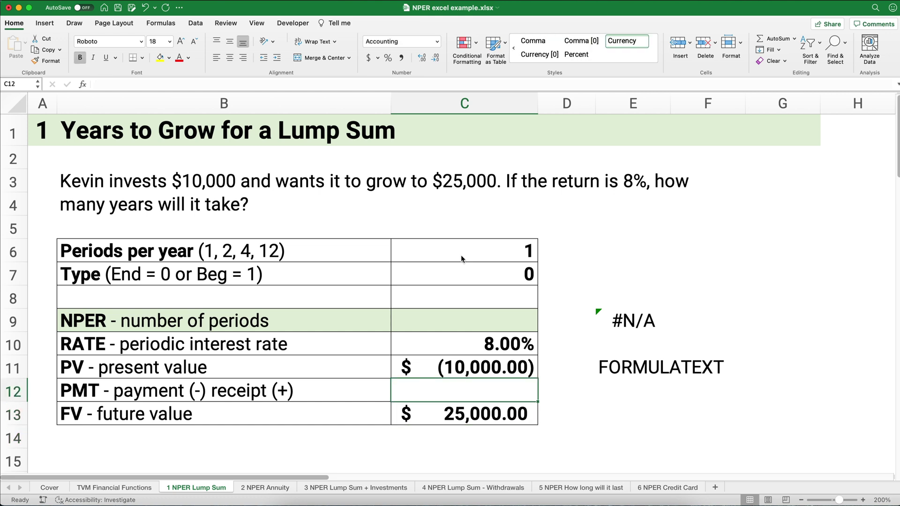
text(0)
key(Return)
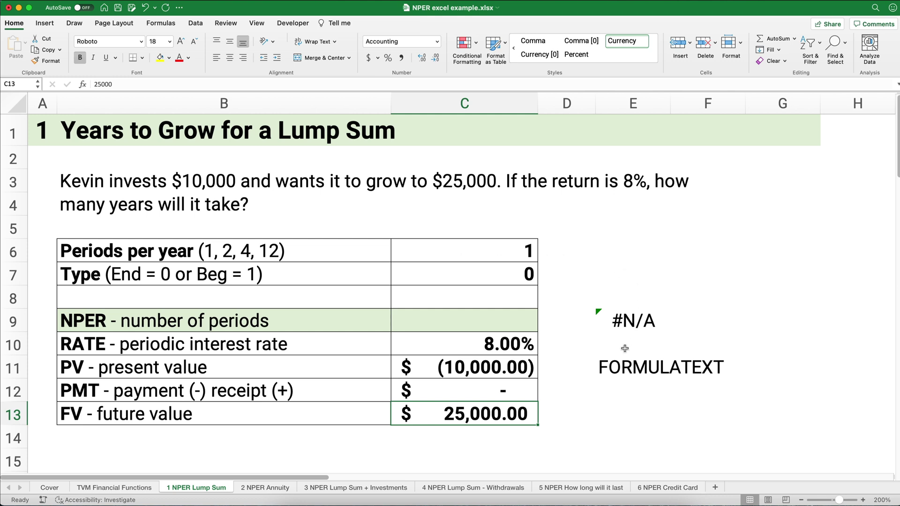
Step: Enter =FORMULATEXT(C9) in E9 to display the formula of the NPER cell
click(625, 367)
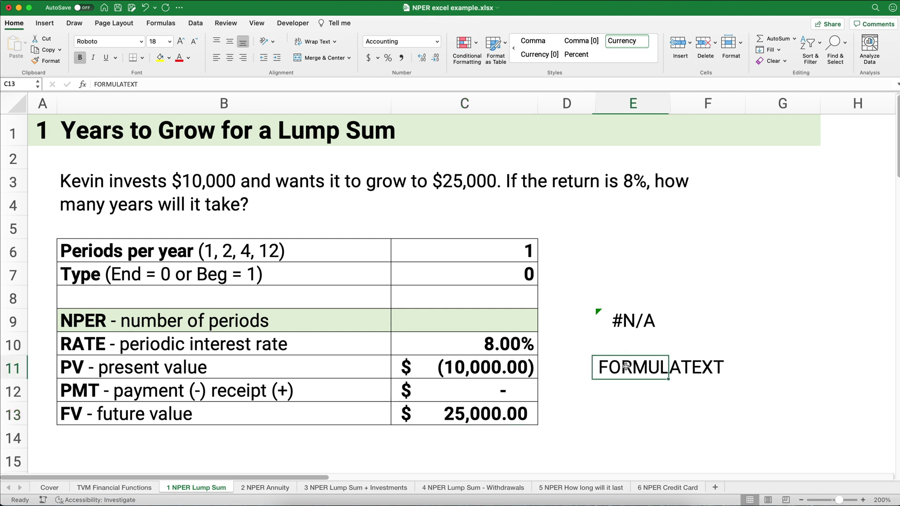
click(632, 322)
text(=form)
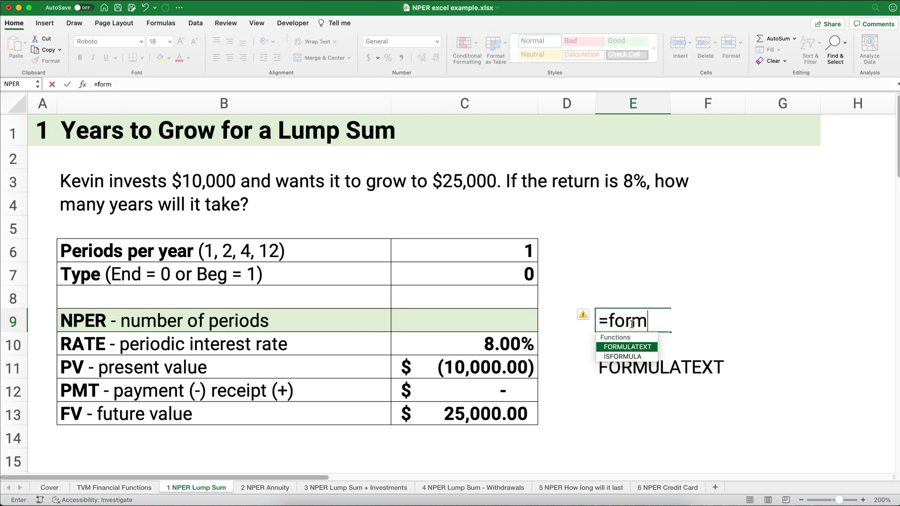
key(Tab)
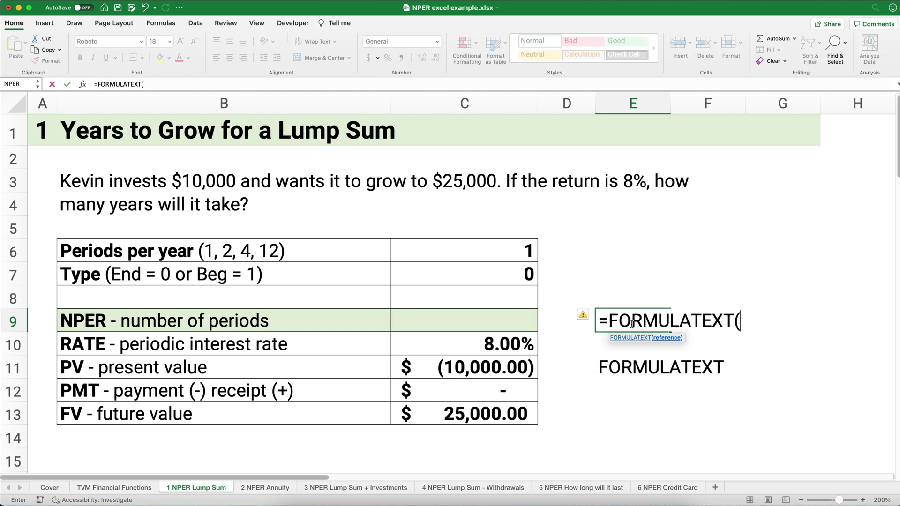
click(523, 318)
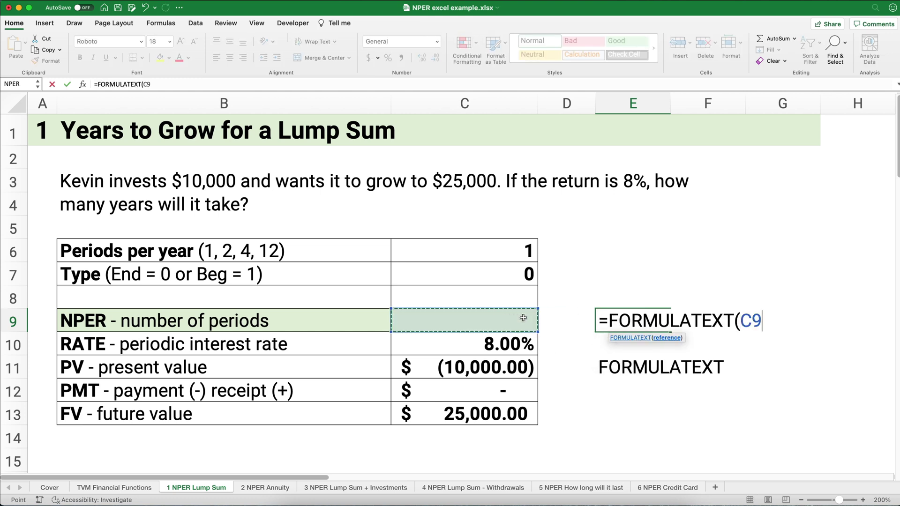
text())
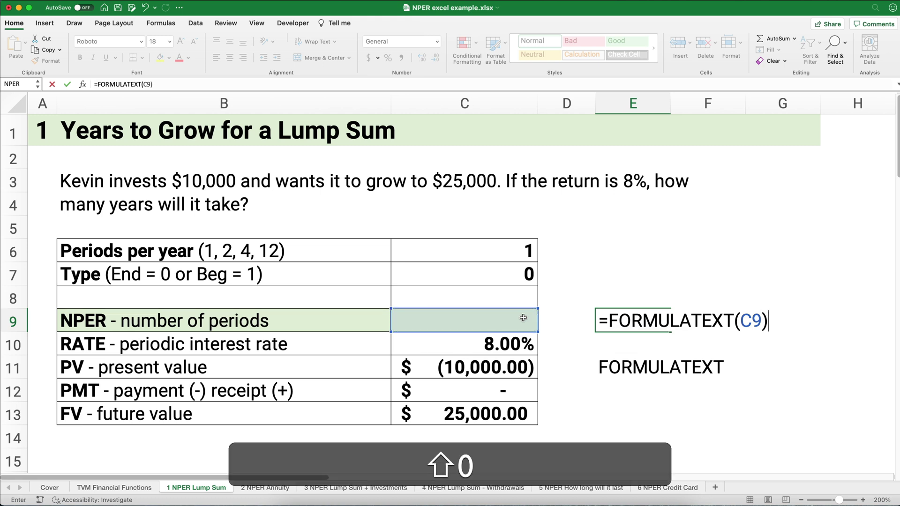
key(Return)
key(Up)
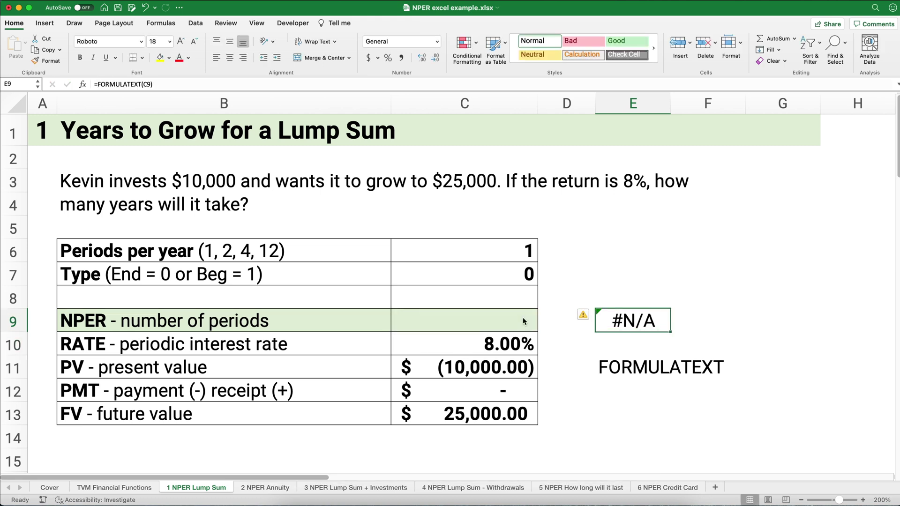
Step: Insert the NPER function in C9 through the function builder and set its Rate argument to C10/C6
click(524, 321)
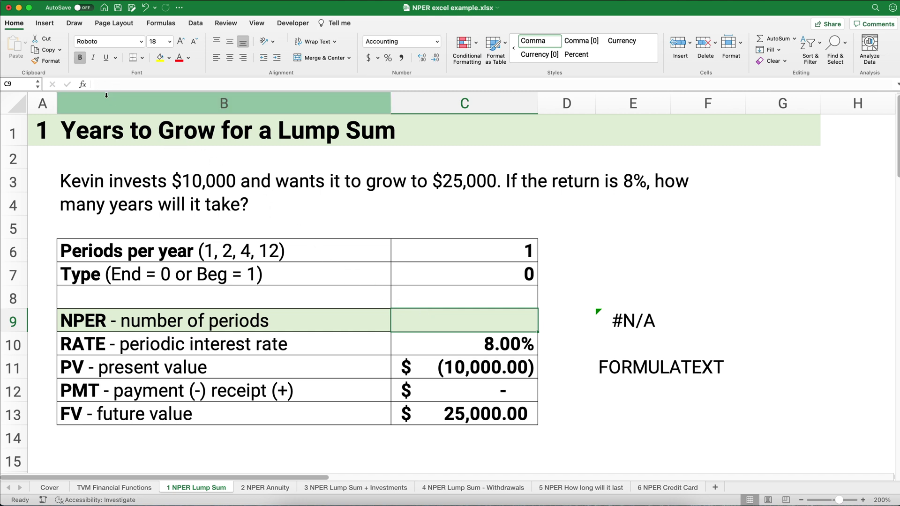
click(85, 87)
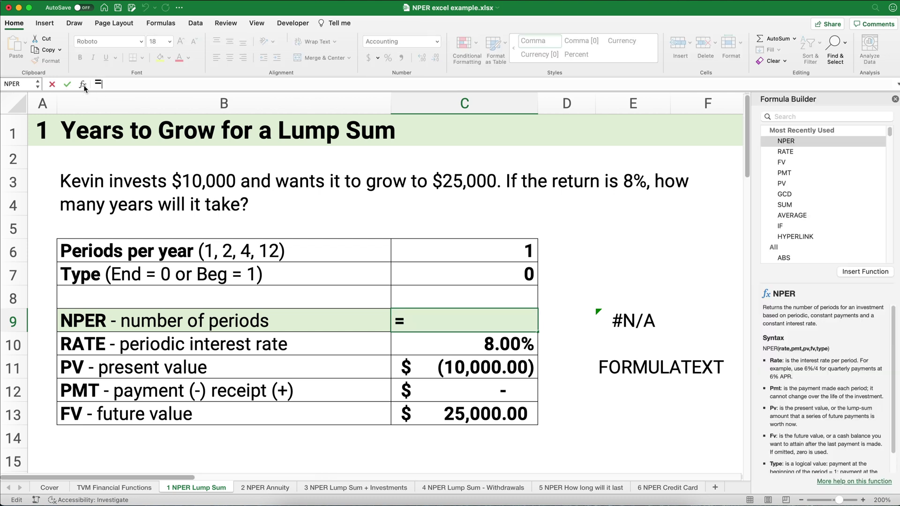
double_click(787, 141)
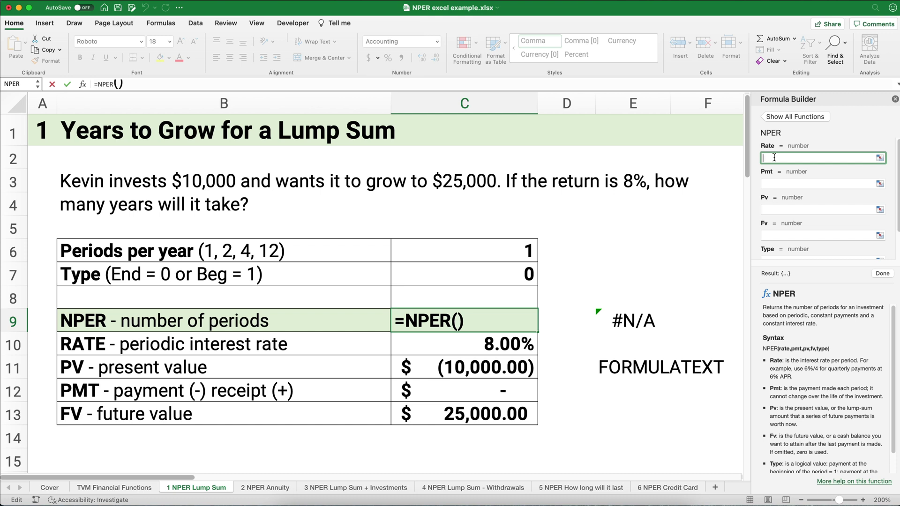
click(517, 345)
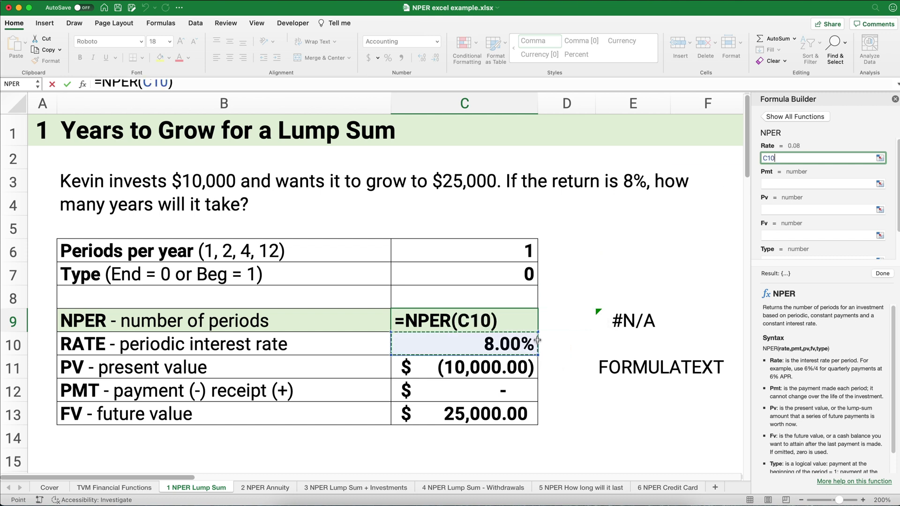
text(/)
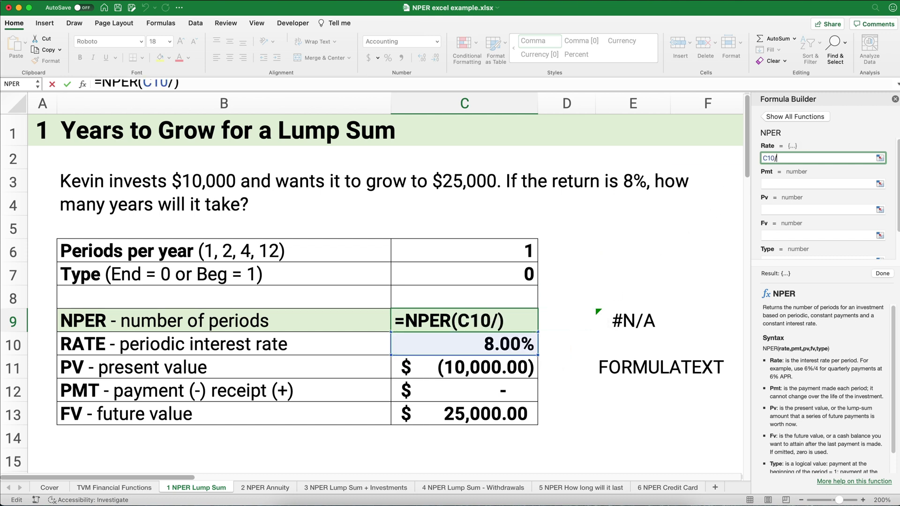
click(526, 250)
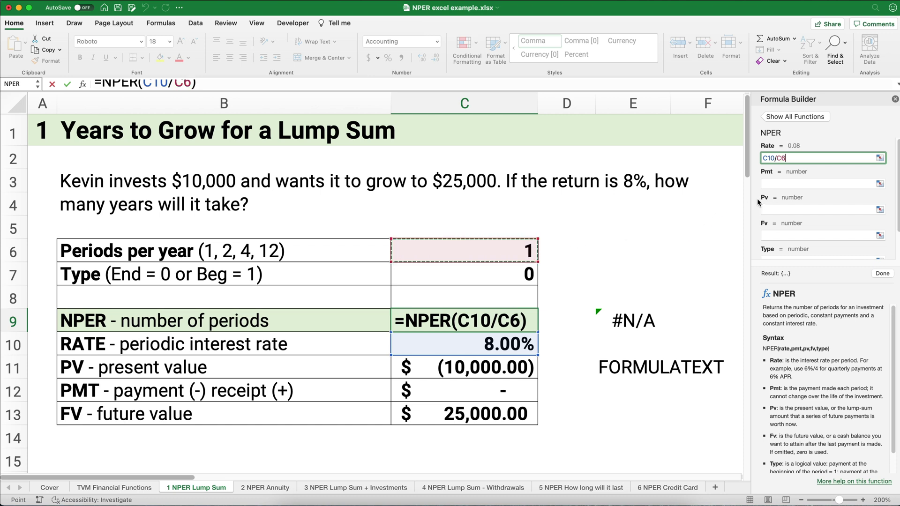
Step: Set the NPER arguments Pmt to C12, Pv to C11 and Fv to C13
click(771, 185)
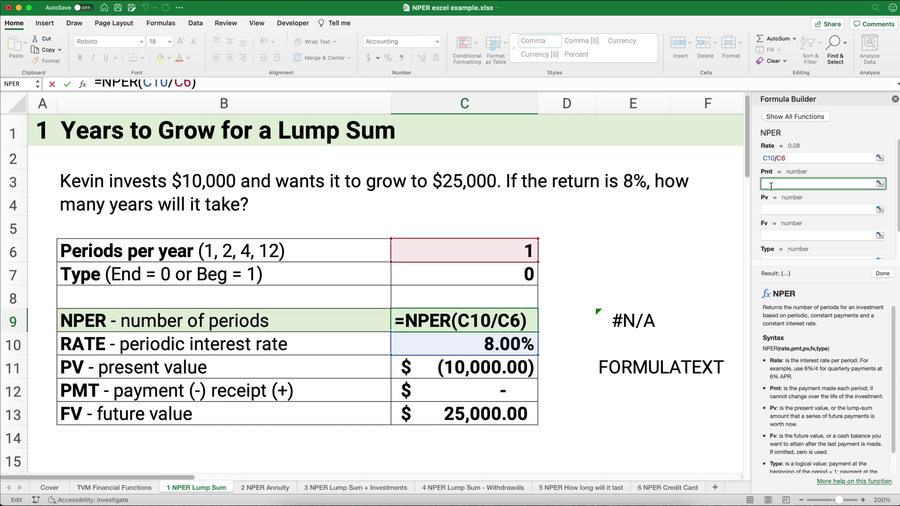
click(535, 385)
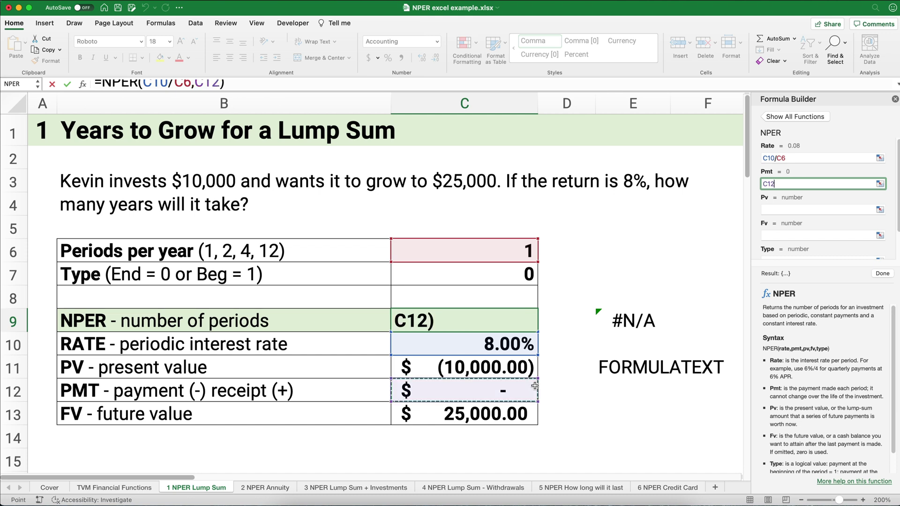
click(773, 211)
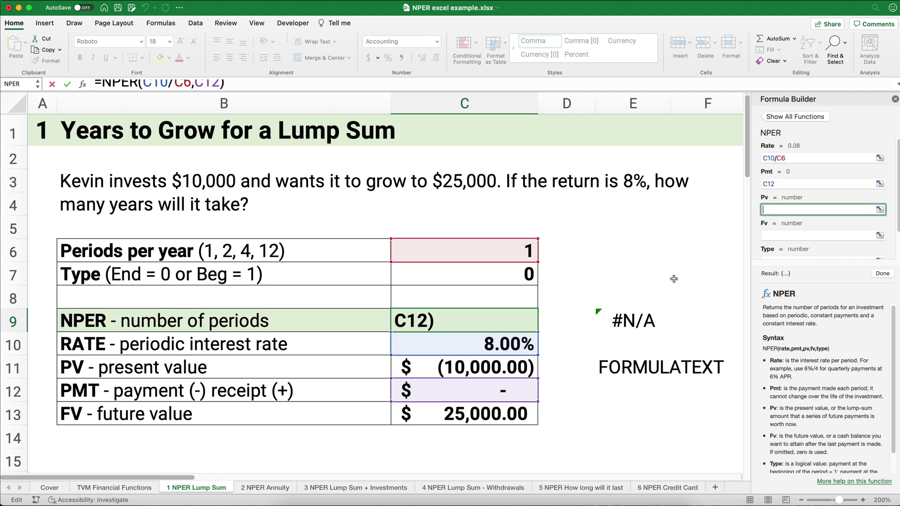
click(524, 369)
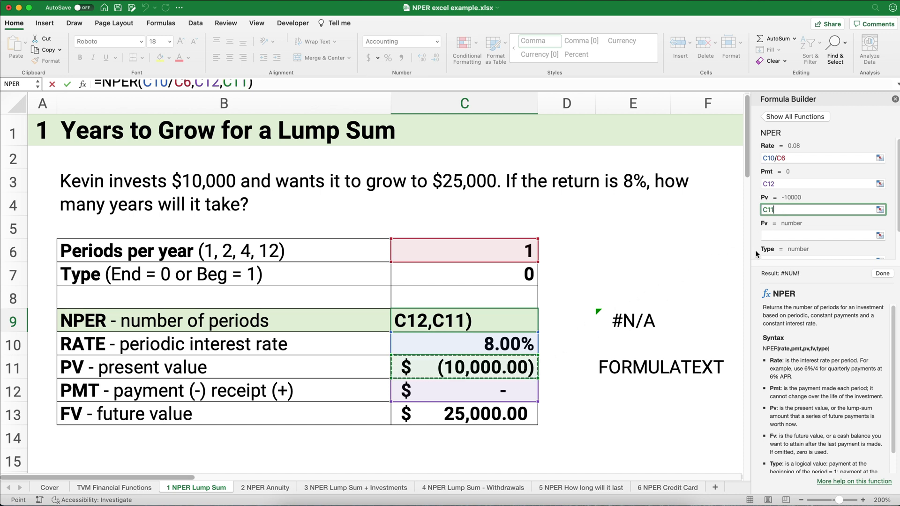
click(775, 236)
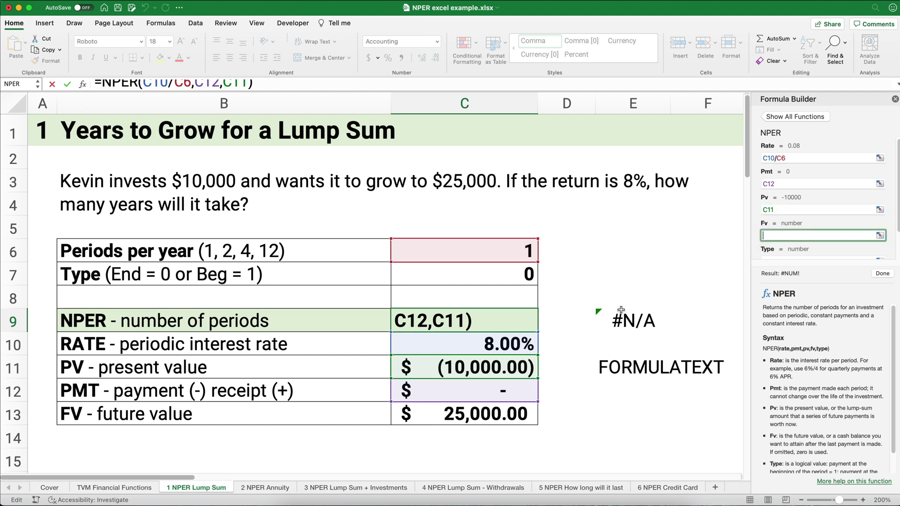
click(503, 413)
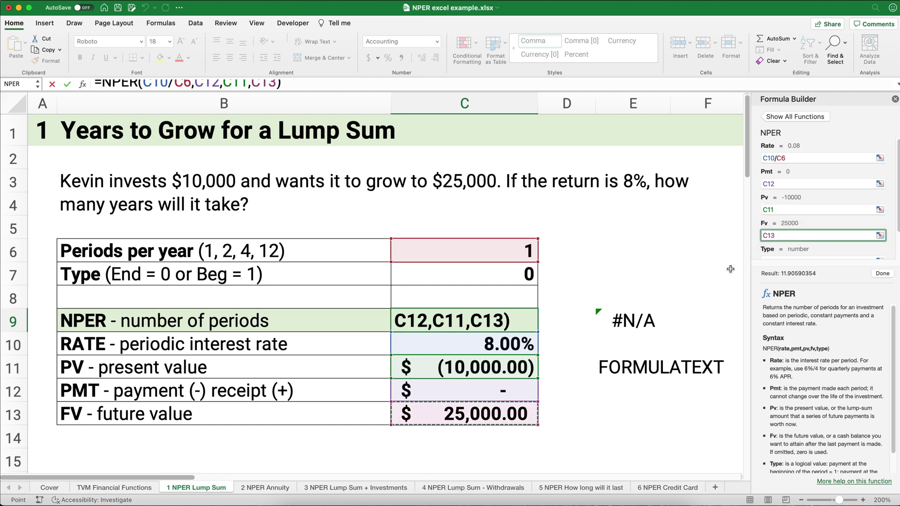
Step: Set the NPER function's Type argument to C7 and complete the formula in C9
scroll(784, 232, down, 2)
click(779, 230)
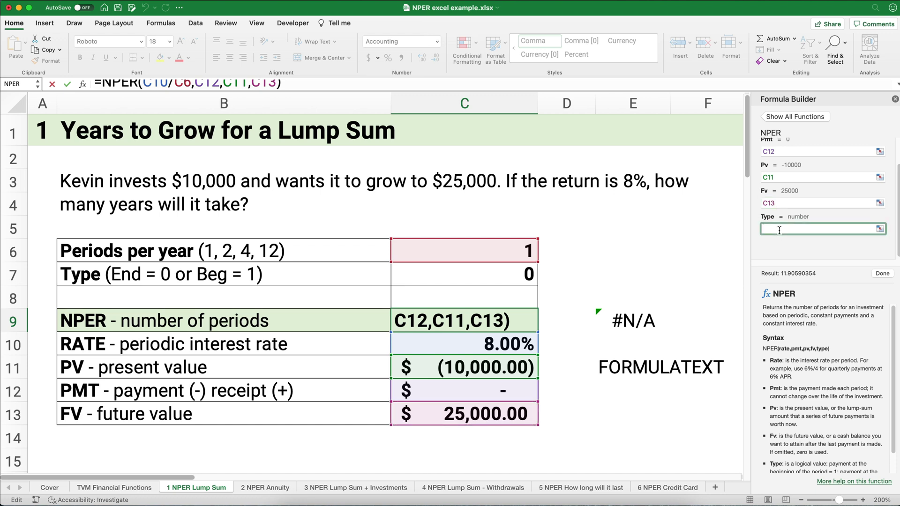
click(523, 275)
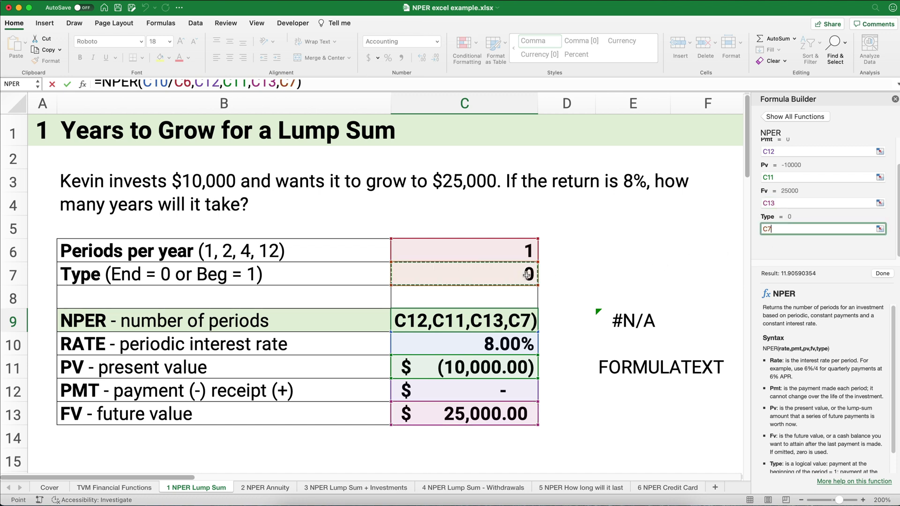
click(881, 274)
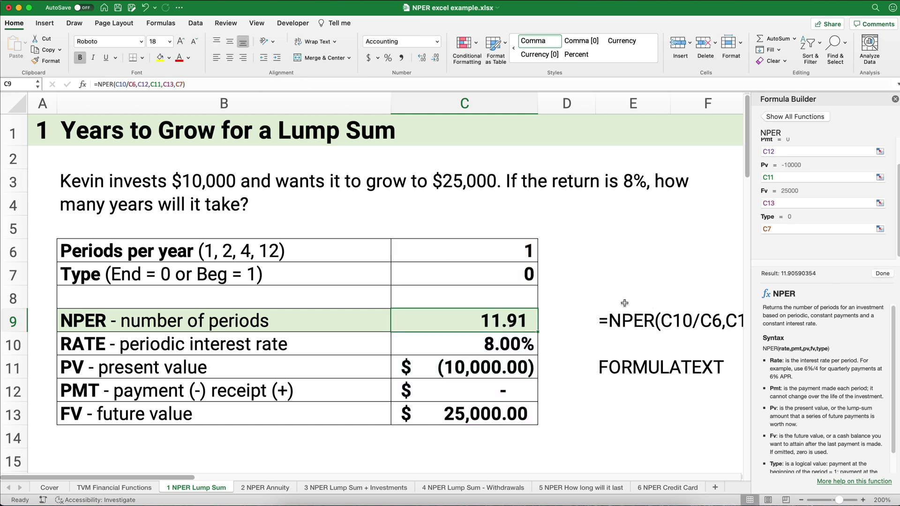
click(501, 391)
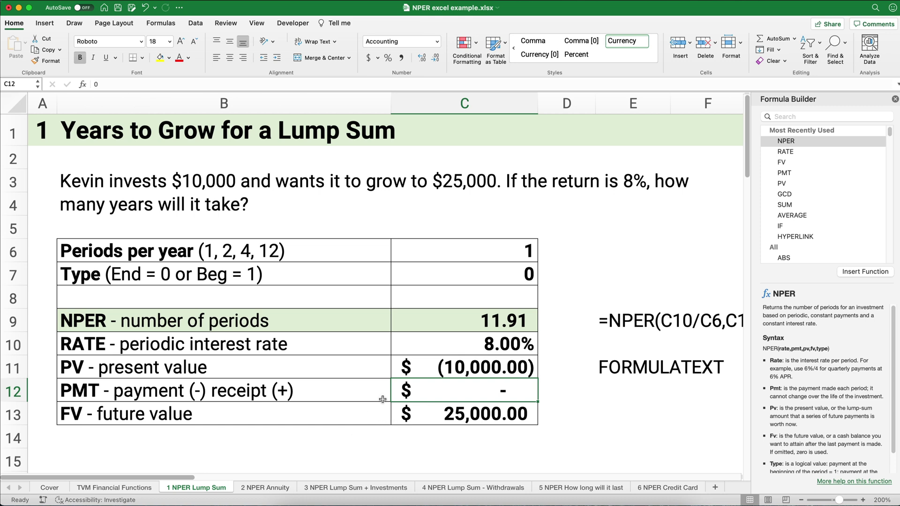
click(594, 409)
click(616, 396)
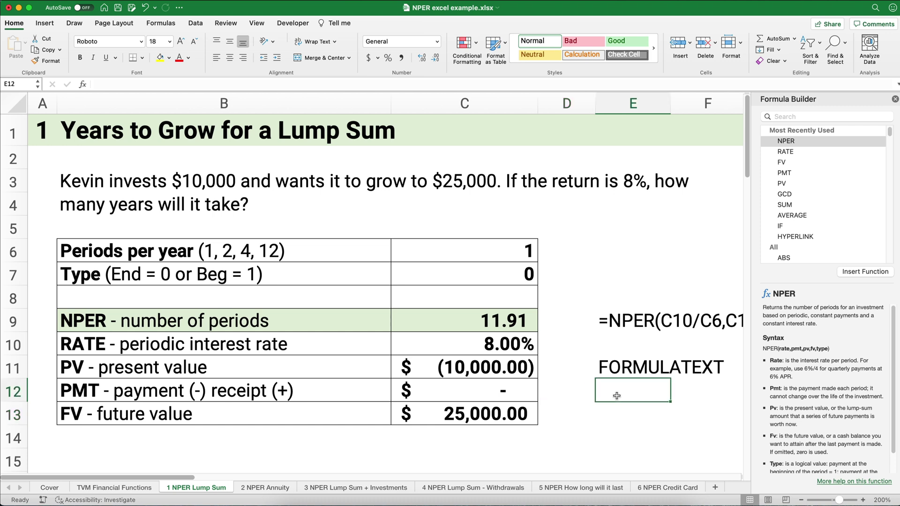
Step: Go to the 2 NPER Annuity sheet and clear the existing values and formula from C6:C13
key(alt+Right)
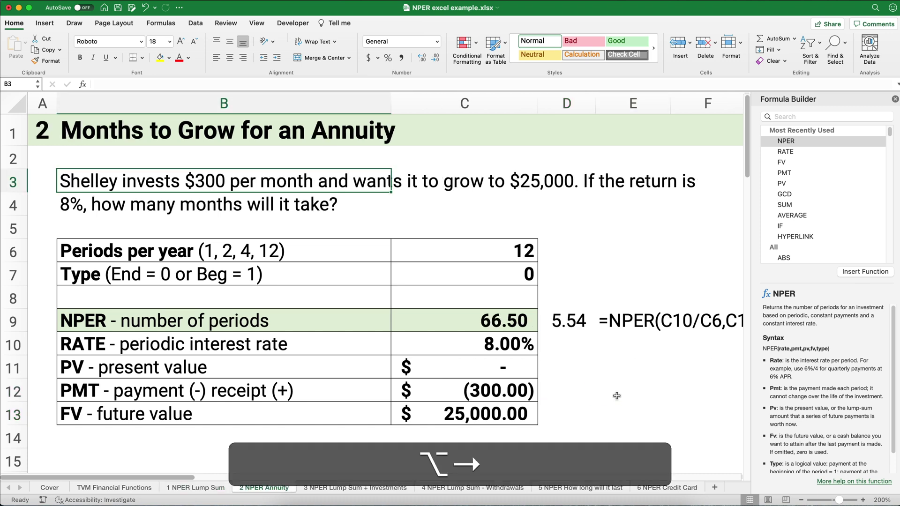
click(895, 99)
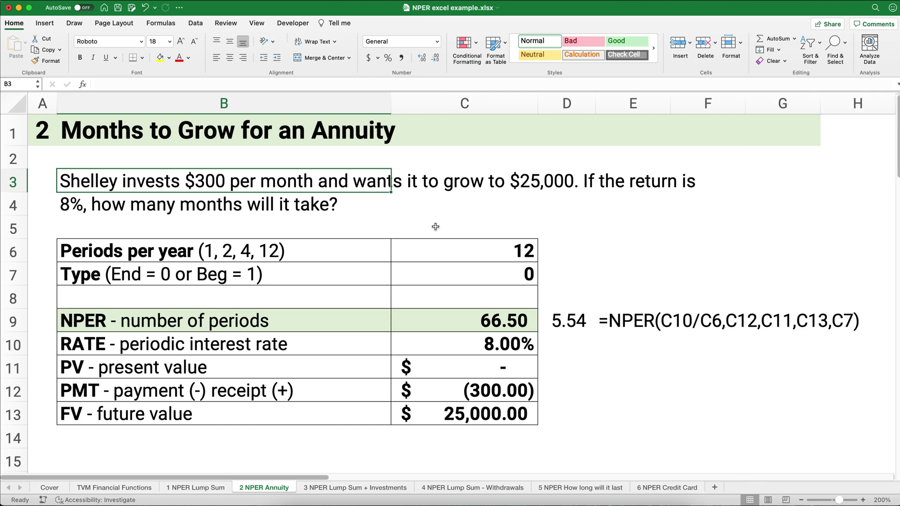
drag(483, 246, 495, 404)
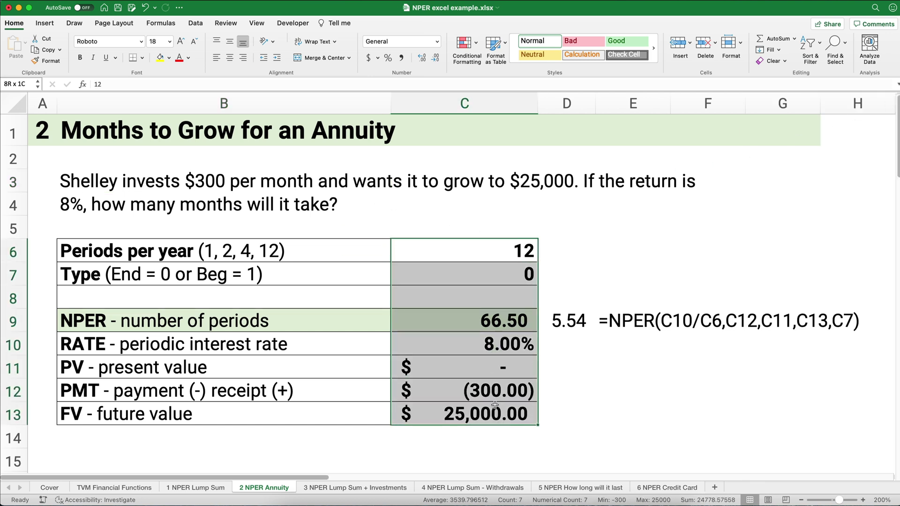
key(Delete)
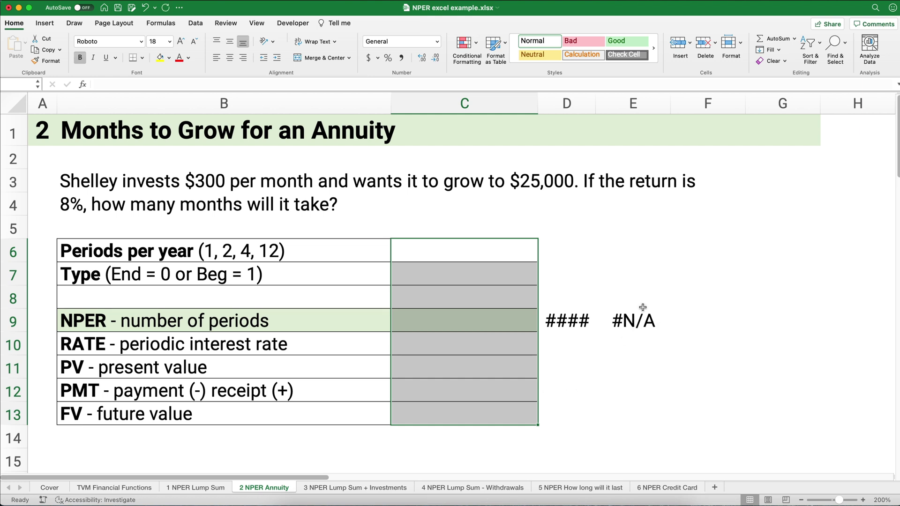
click(489, 253)
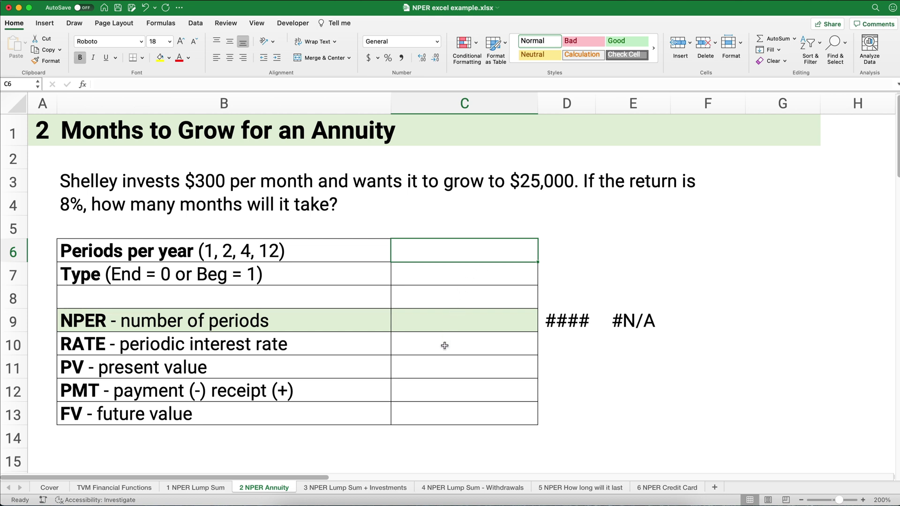
Step: Enter the annuity's cash flows: PV 0 in C11, PMT -300 in C12 and FV 25000 in C13
click(461, 364)
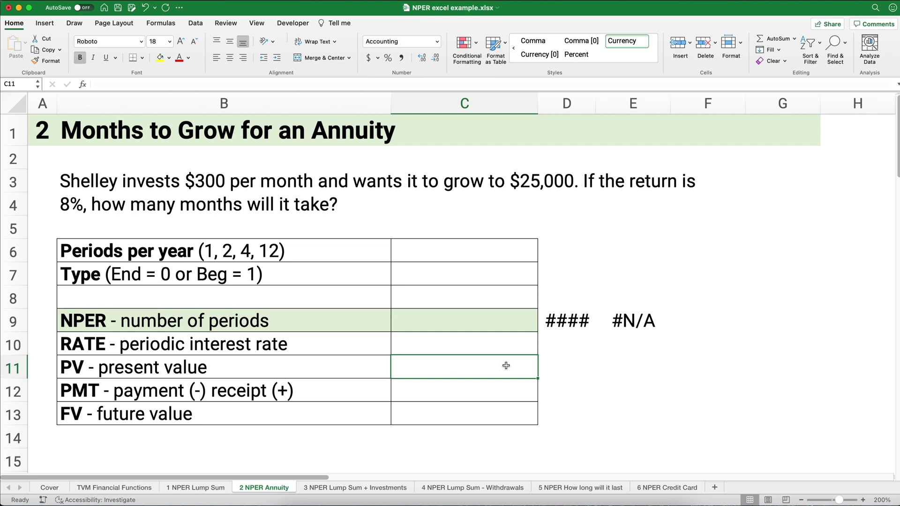
text(0)
key(Return)
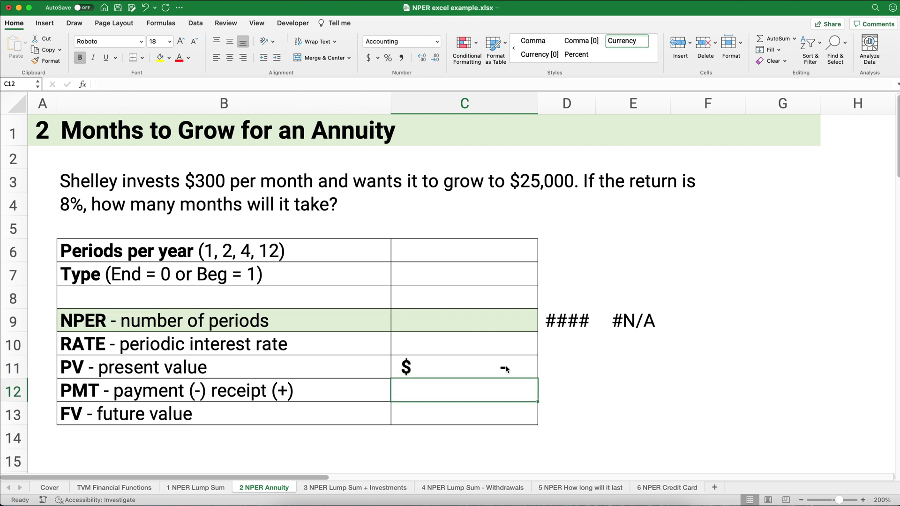
text(-300)
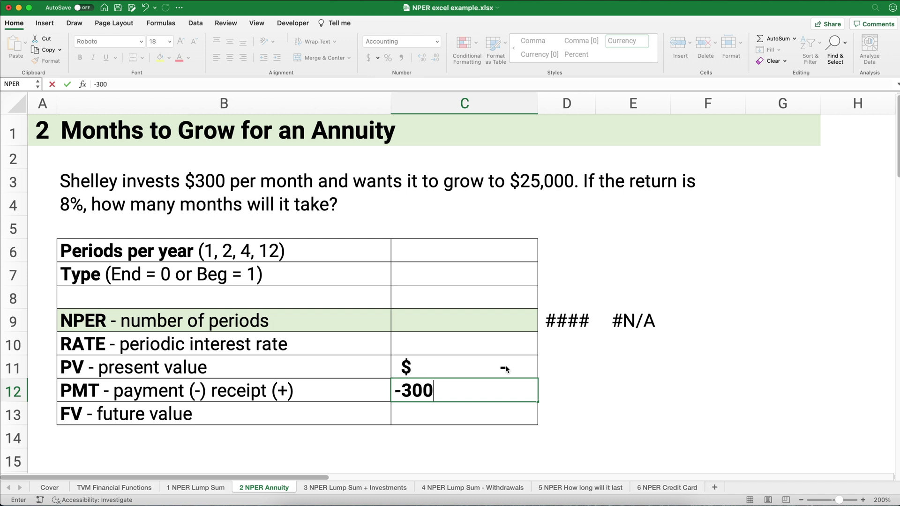
key(Return)
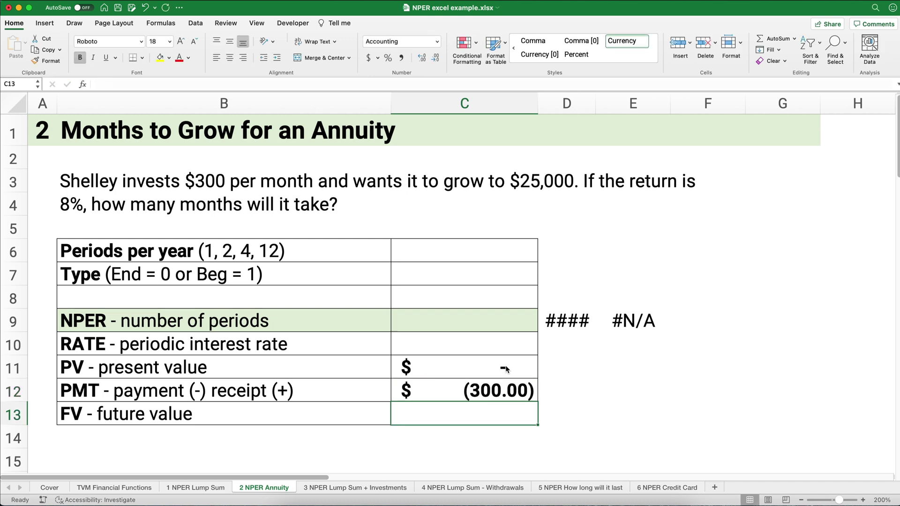
text(25000)
key(Return)
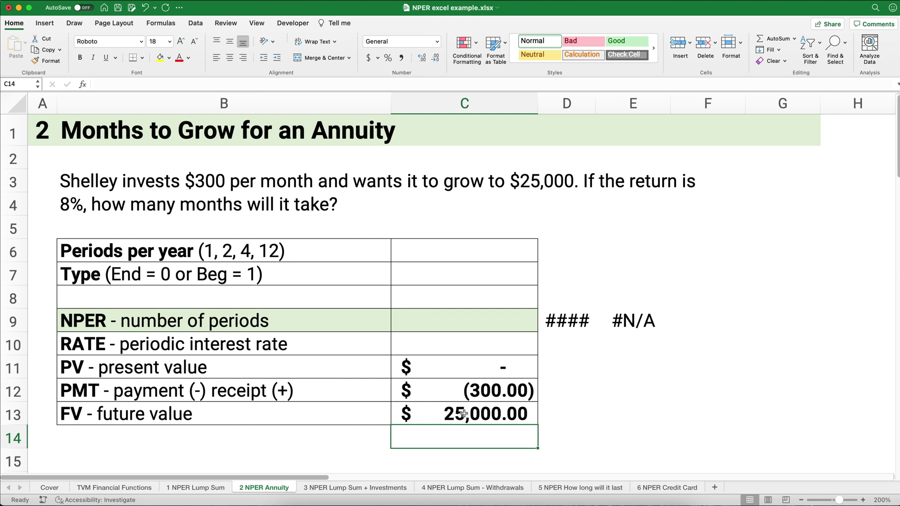
Step: Enter the rate 8% in C10, 12 periods per year in C6 and Type 0 in C7
click(473, 340)
text(8%)
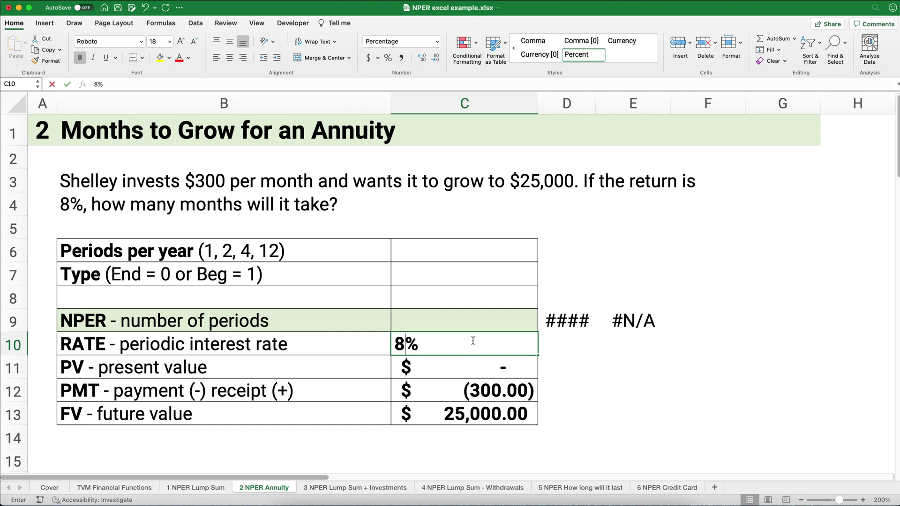
key(Return)
click(486, 245)
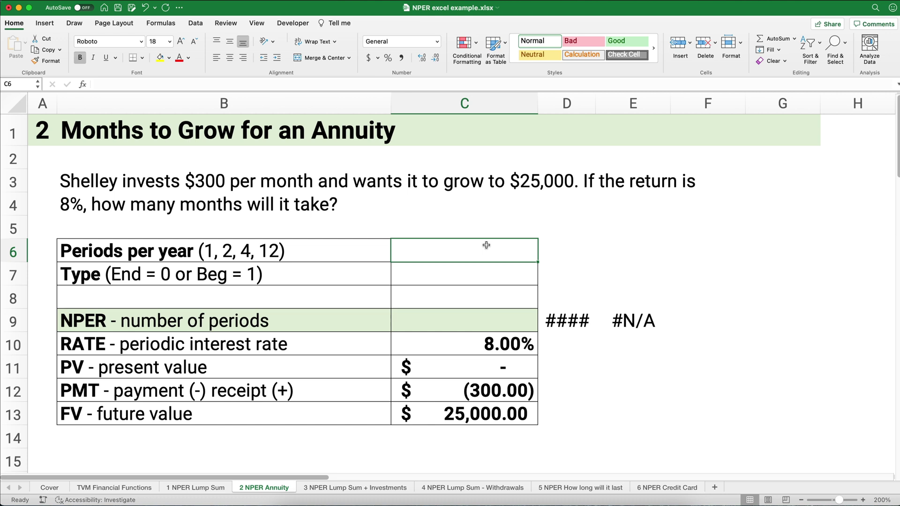
text(12)
key(Return)
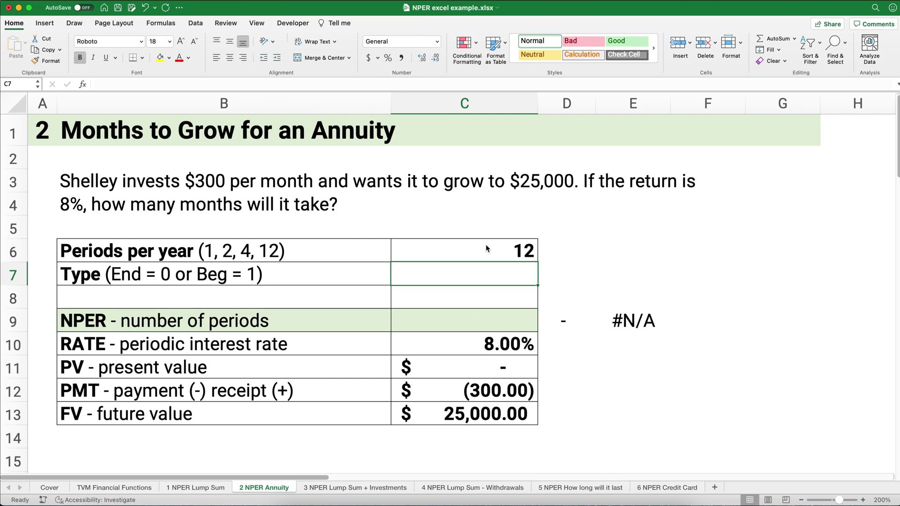
text(0)
key(Return)
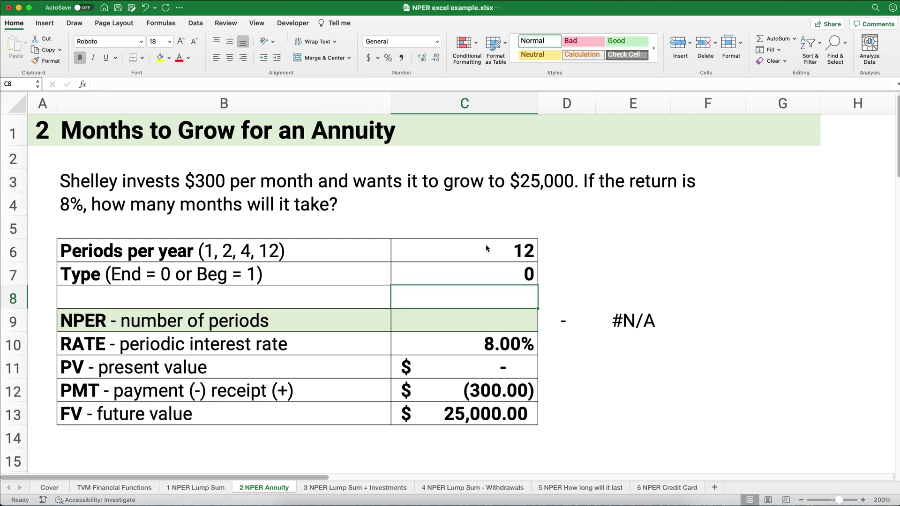
Step: Insert the NPER function in C9 of the annuity sheet through the function builder and set Rate to C10/C6
click(486, 321)
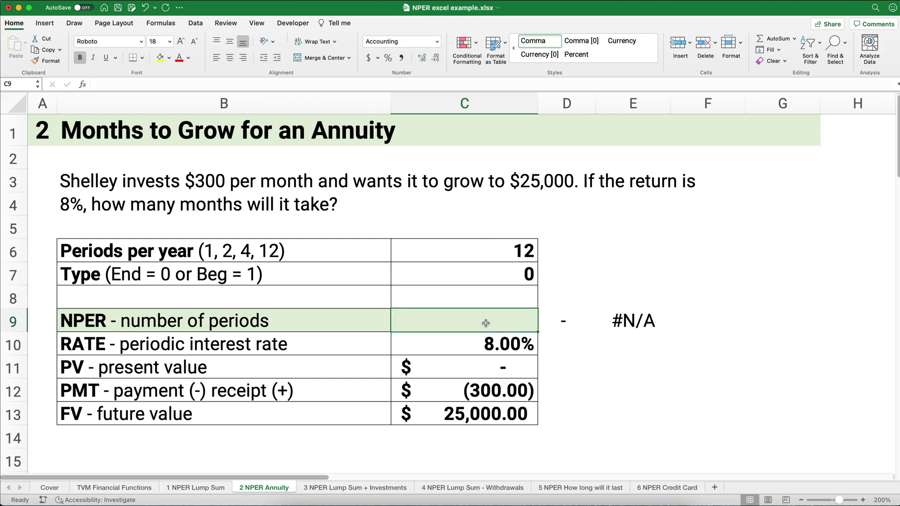
click(83, 85)
click(785, 144)
double_click(786, 144)
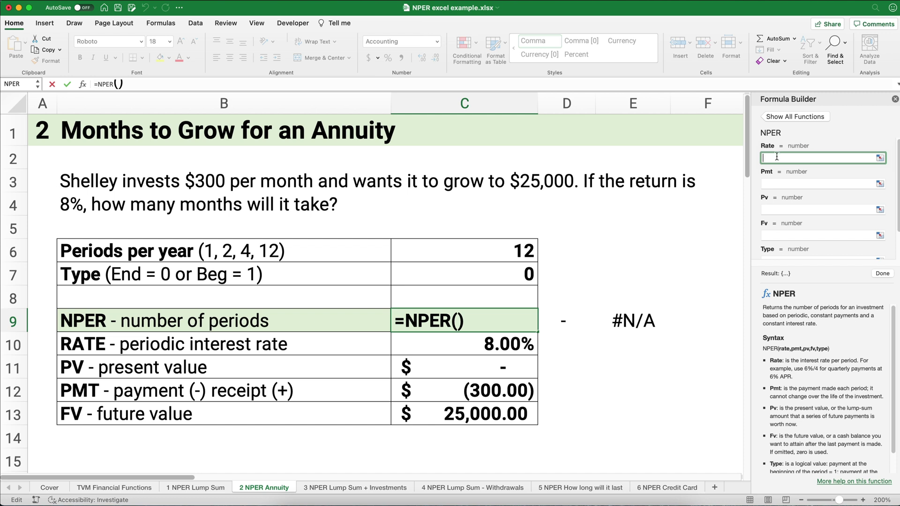
click(499, 350)
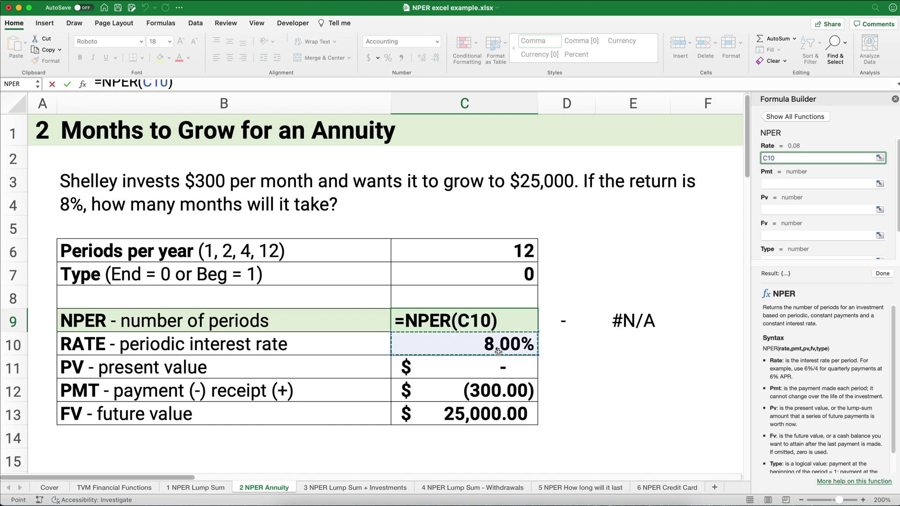
text(/)
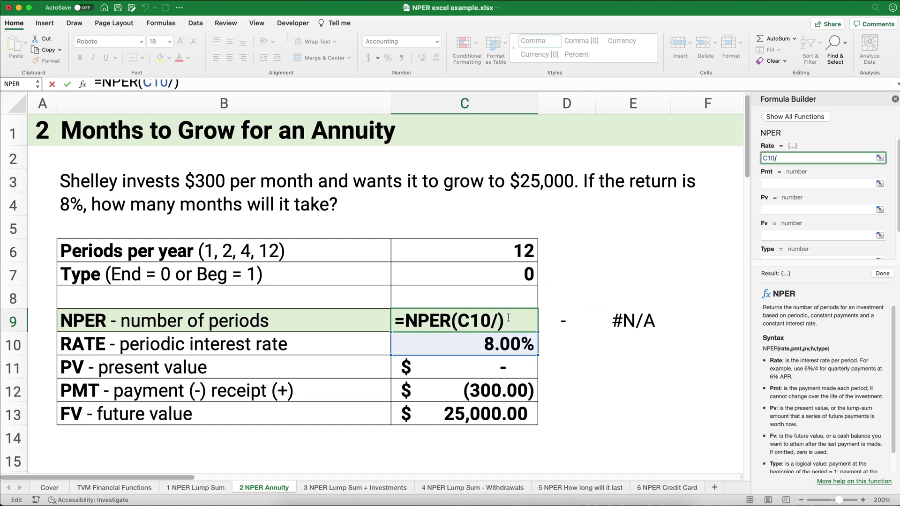
click(510, 257)
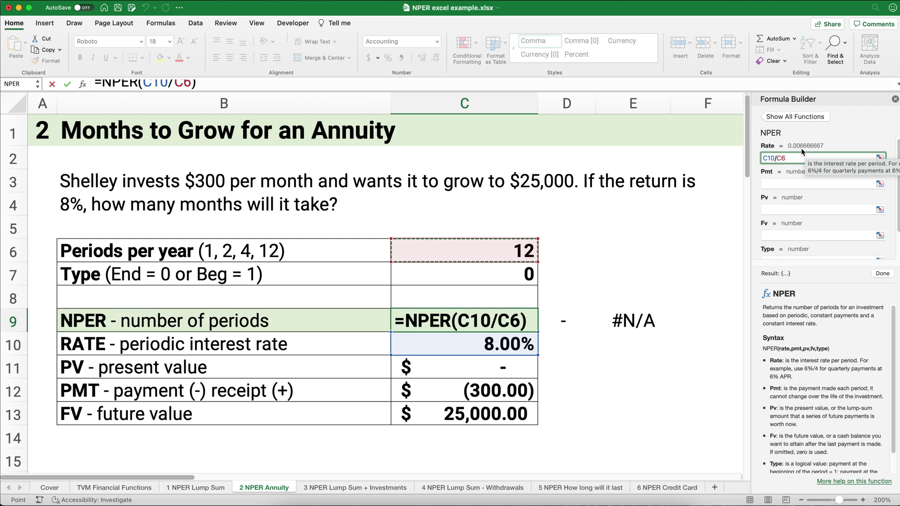
Step: Set the annuity NPER arguments Pmt to C12, Pv to C11 and Fv to C13
click(776, 182)
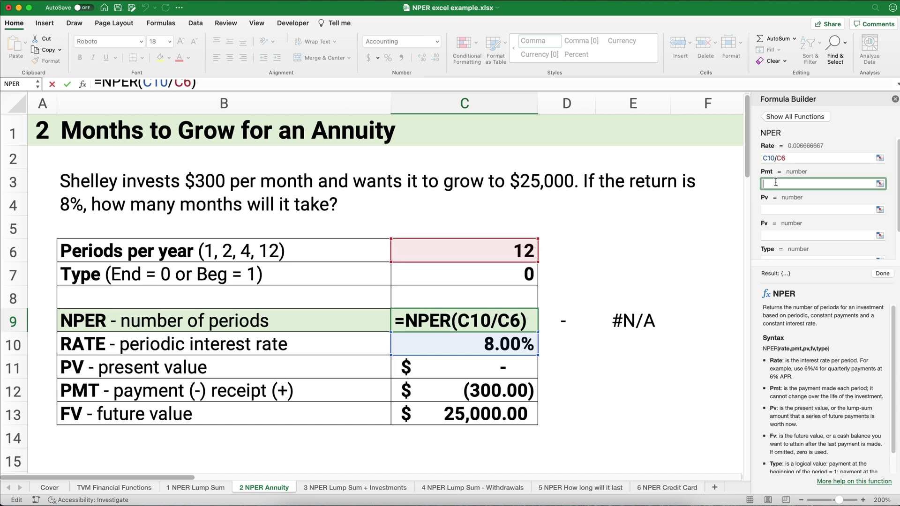
click(511, 389)
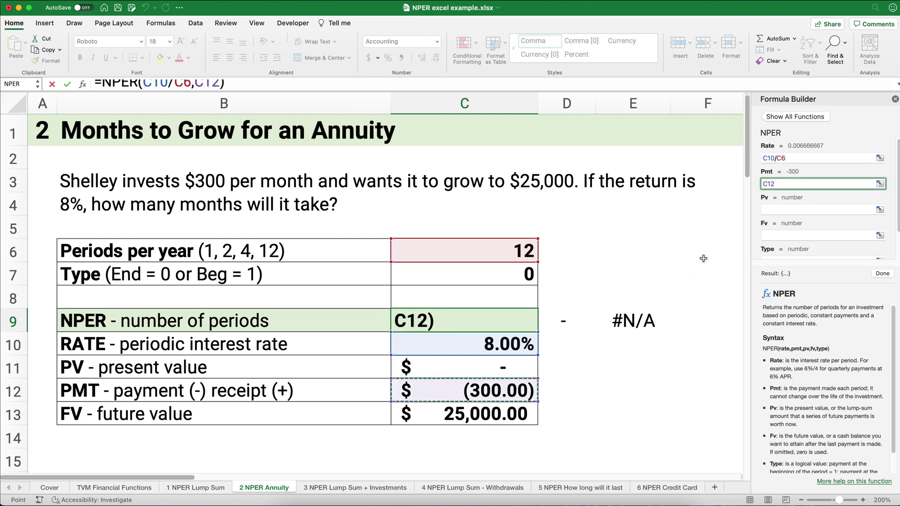
click(773, 211)
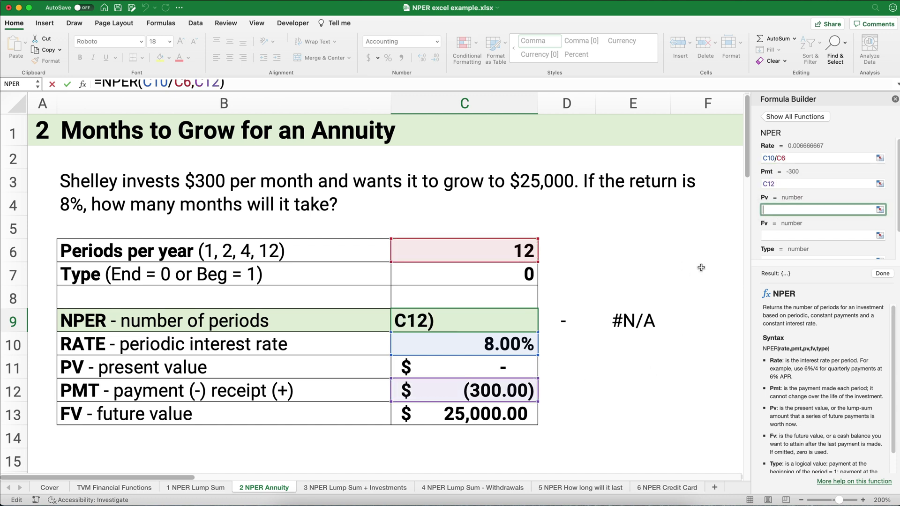
click(528, 367)
click(765, 235)
click(497, 413)
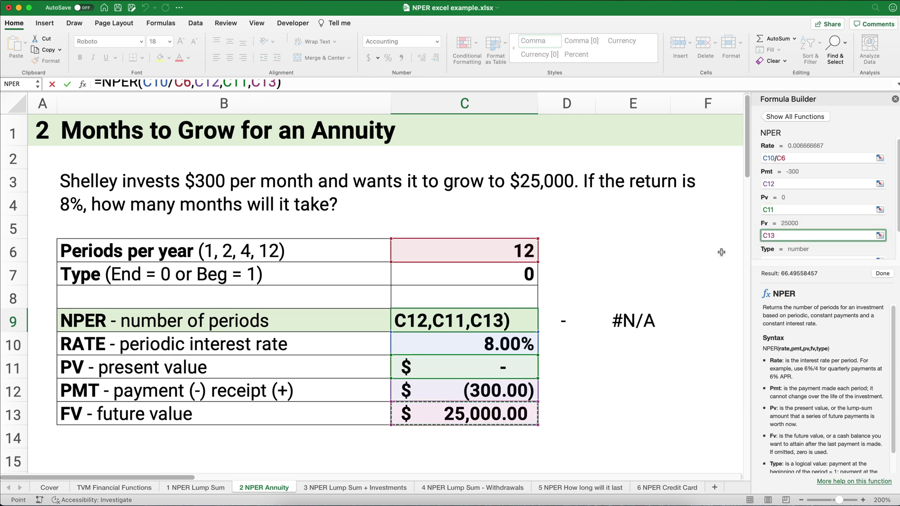
Step: Set the Type argument to C7 and complete the annuity's NPER formula in C9
scroll(771, 232, down, 2)
click(773, 227)
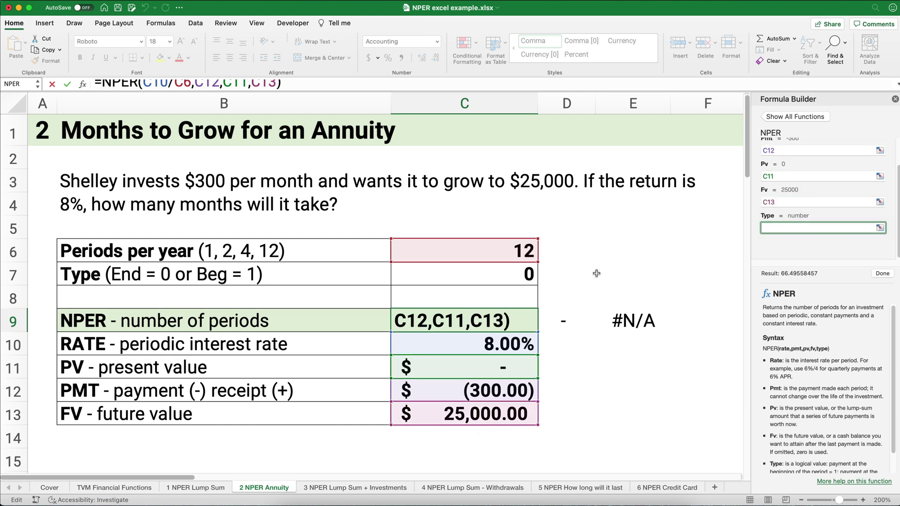
click(517, 278)
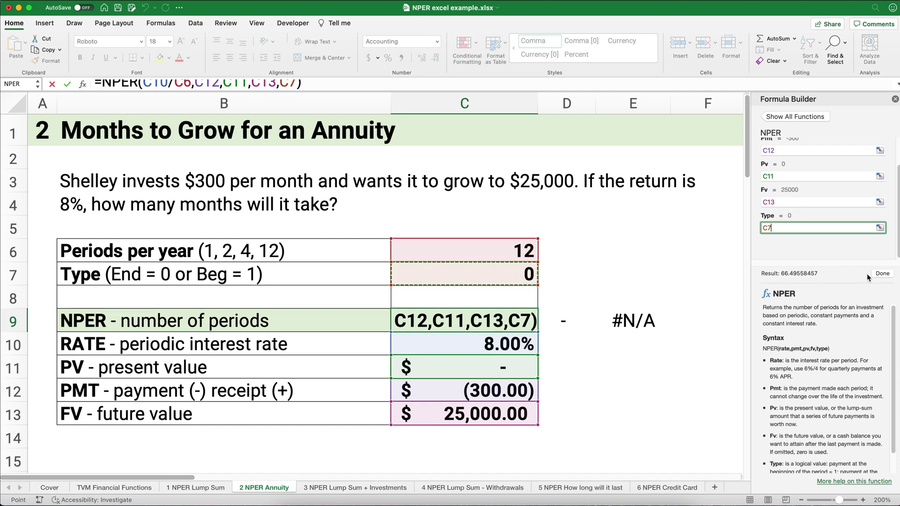
click(882, 274)
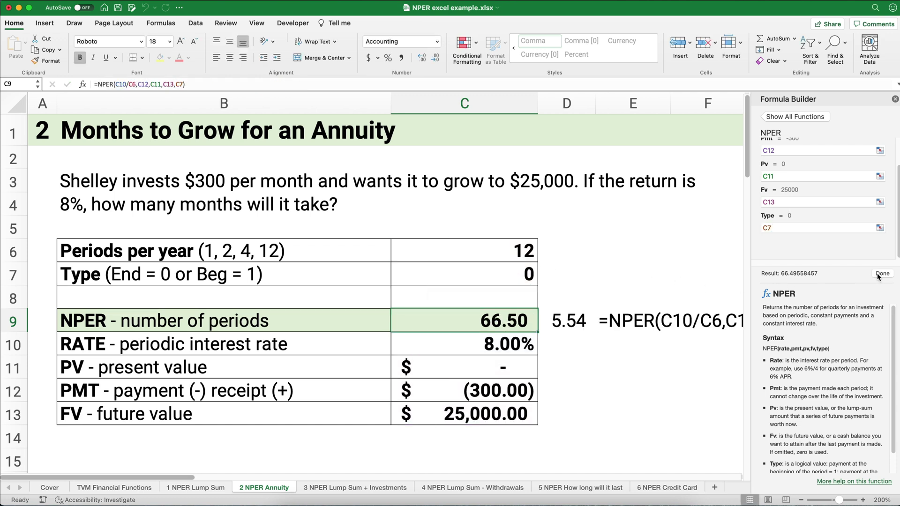
Step: Replace the content of D9 with the formula =C9/C6 to convert the number of months to years
click(576, 324)
key(Delete)
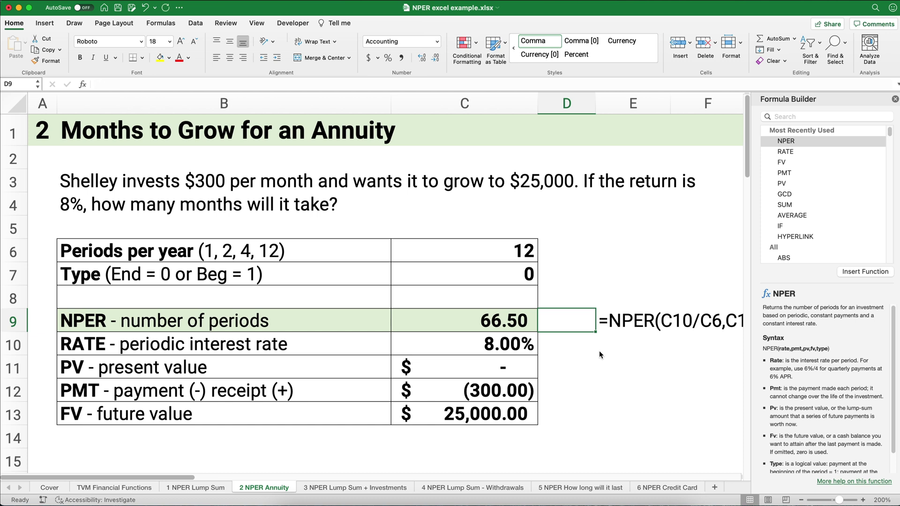
text(=)
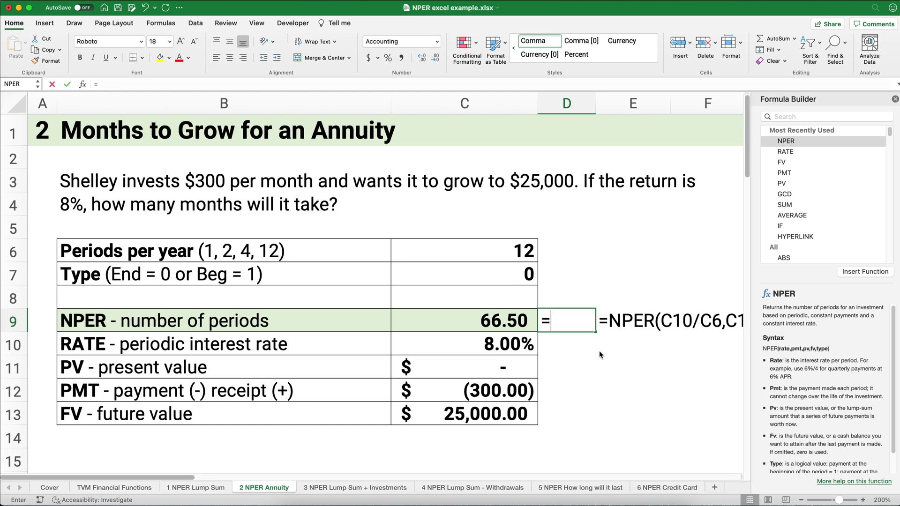
key(Left)
text(/)
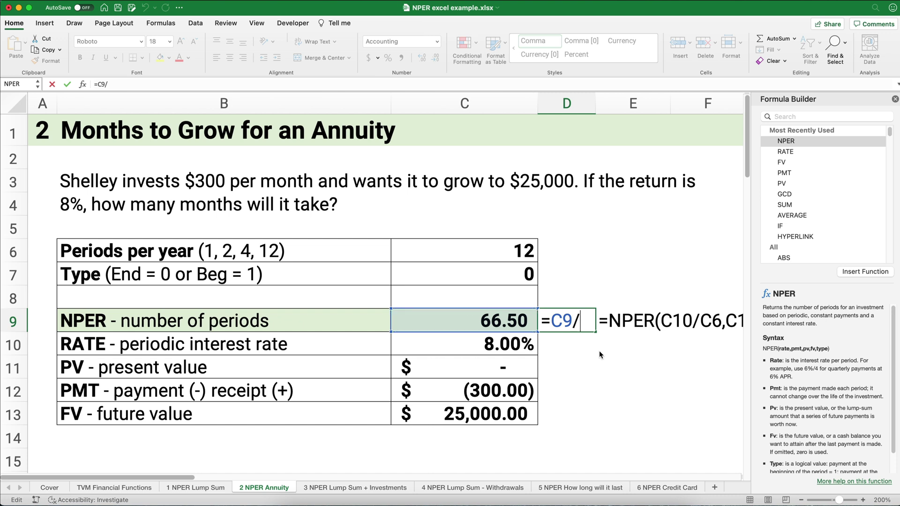
click(527, 253)
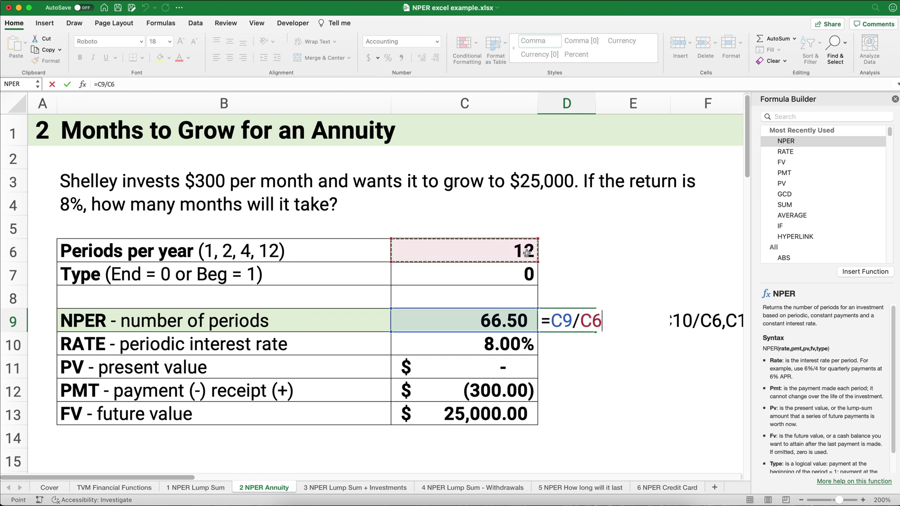
key(Return)
key(Up)
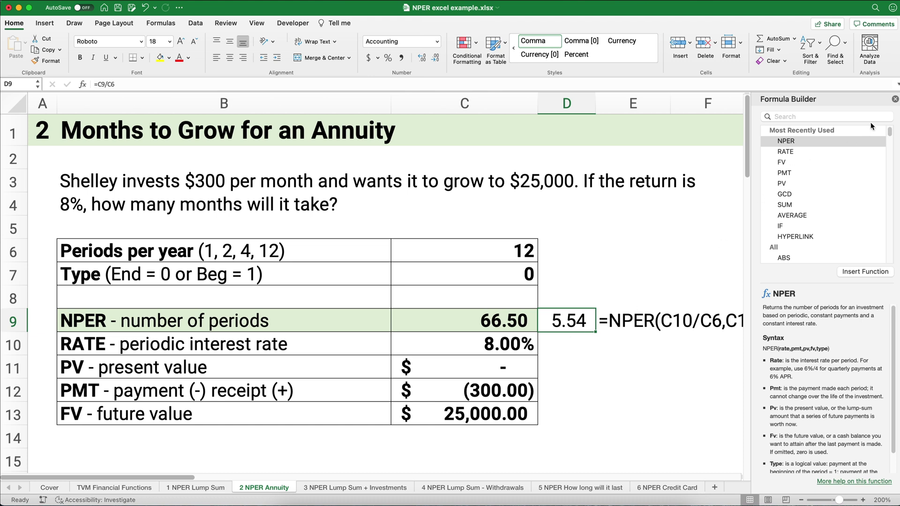
Step: Go to the 3 NPER Lump Sum + Investments sheet and clear C6:C13
click(638, 345)
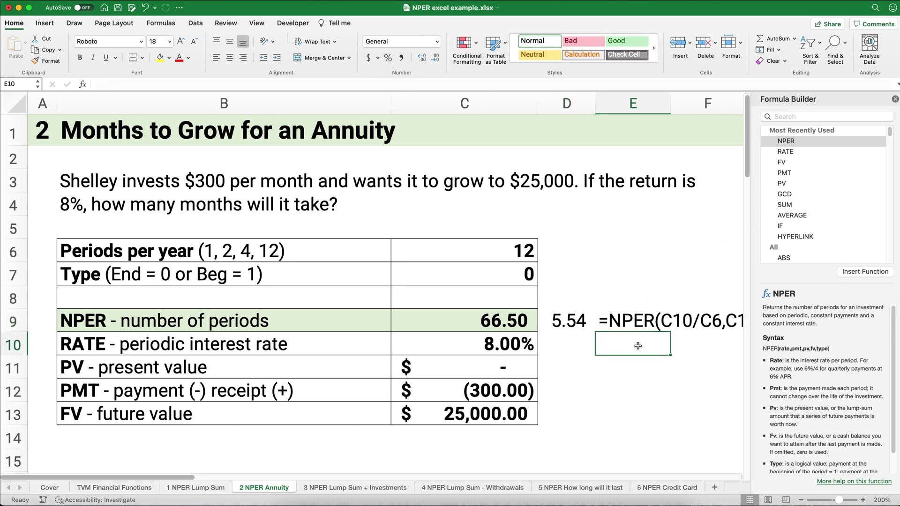
key(alt+Right)
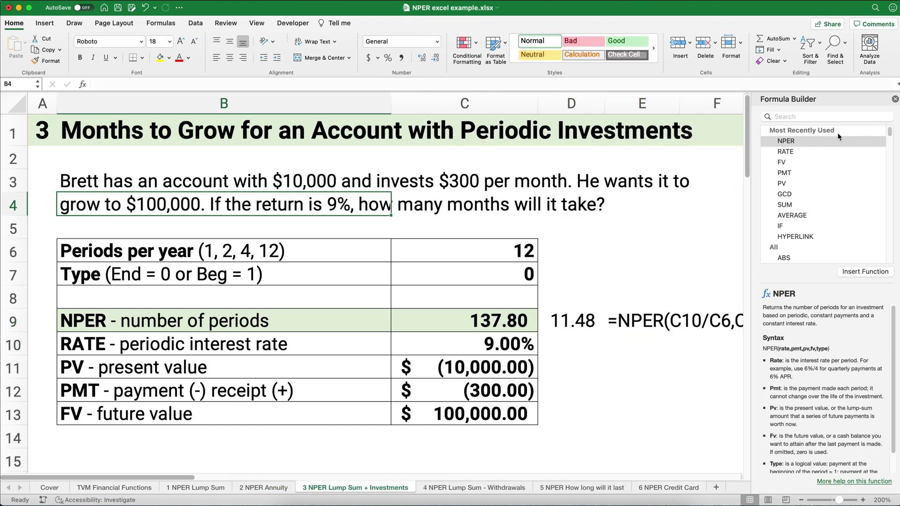
click(895, 99)
drag(515, 249, 487, 404)
key(Delete)
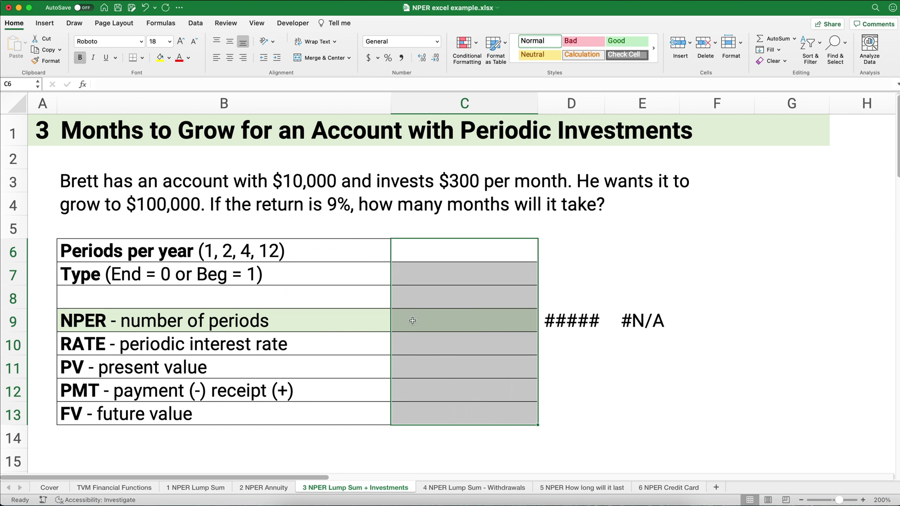
Step: Enter a present value of -10000 in C11 and a monthly payment of -300 in C12
click(421, 375)
text(-10000)
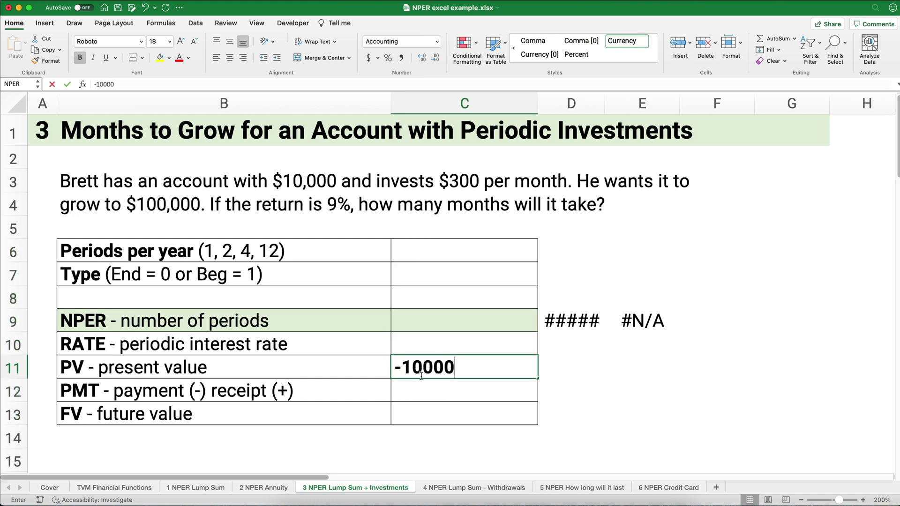
key(Return)
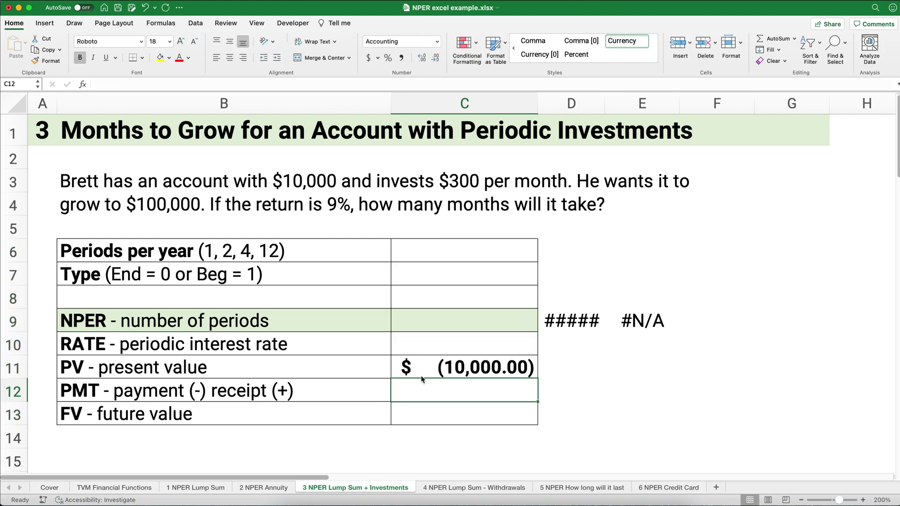
text(-300)
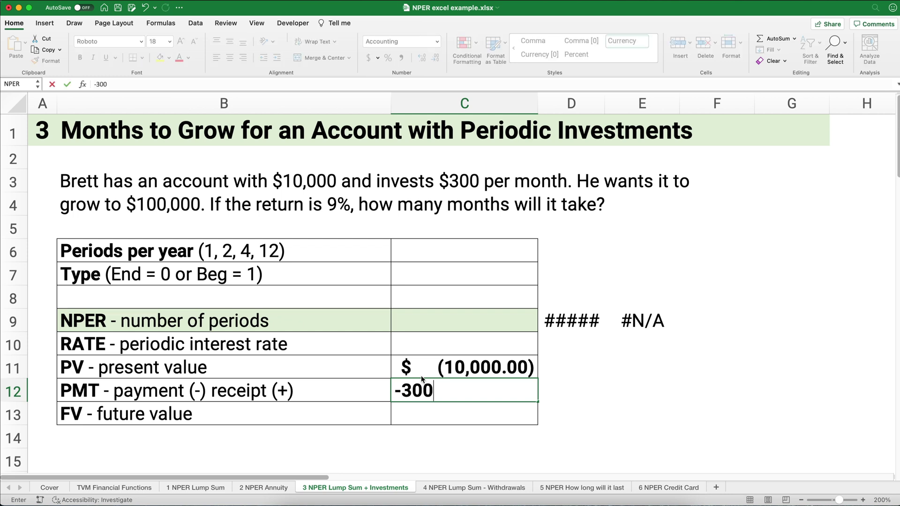
key(Return)
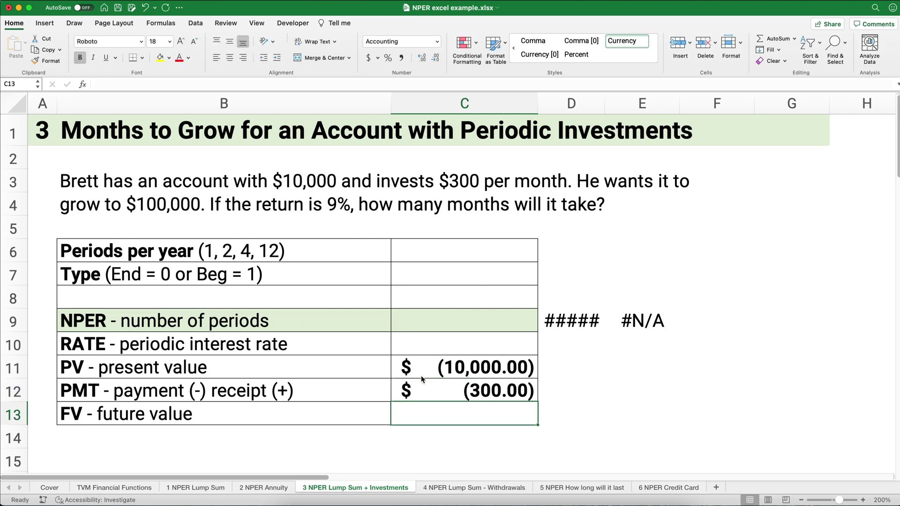
Step: Enter a future value of 100000 in C13 and an interest rate of 9% in C10
text(100000)
key(Return)
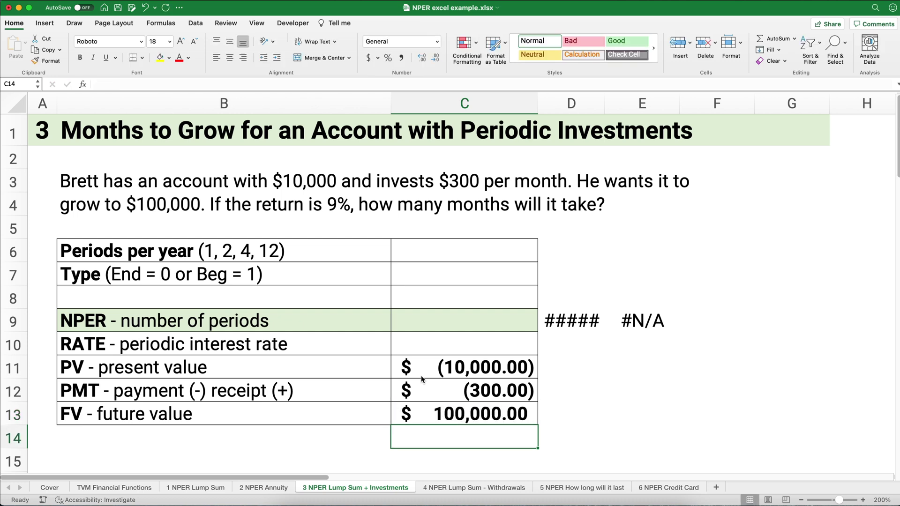
click(461, 325)
click(460, 339)
text(9)
key(Return)
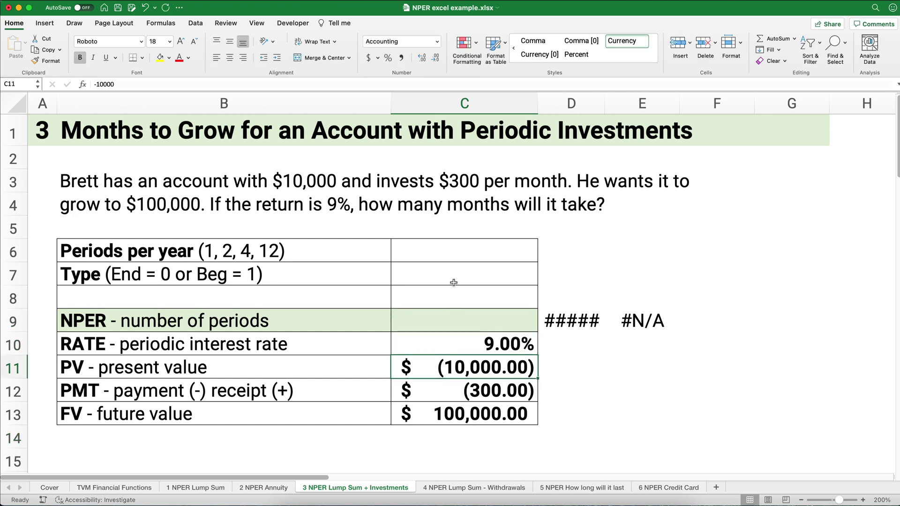
Step: Set the periods per year in C6 to 12 and the payment type in C7 to 0
click(464, 255)
text(12)
key(Return)
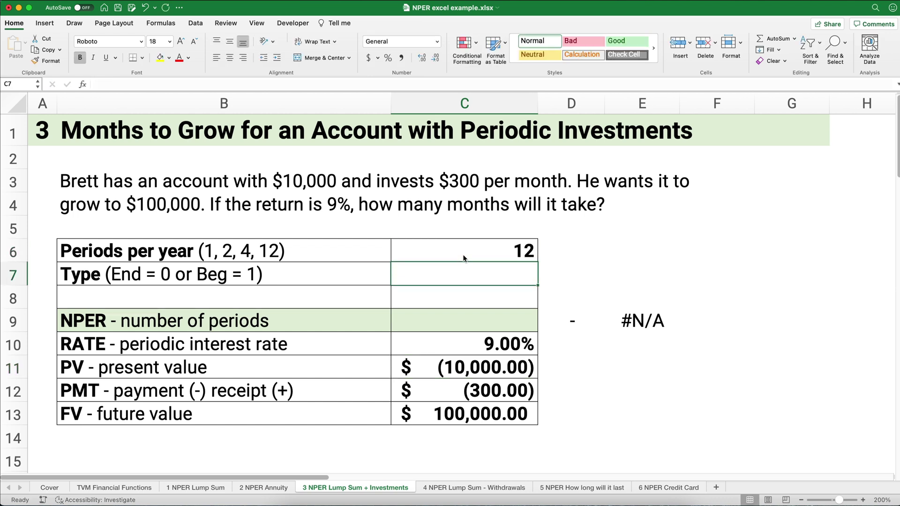
text(0)
key(Return)
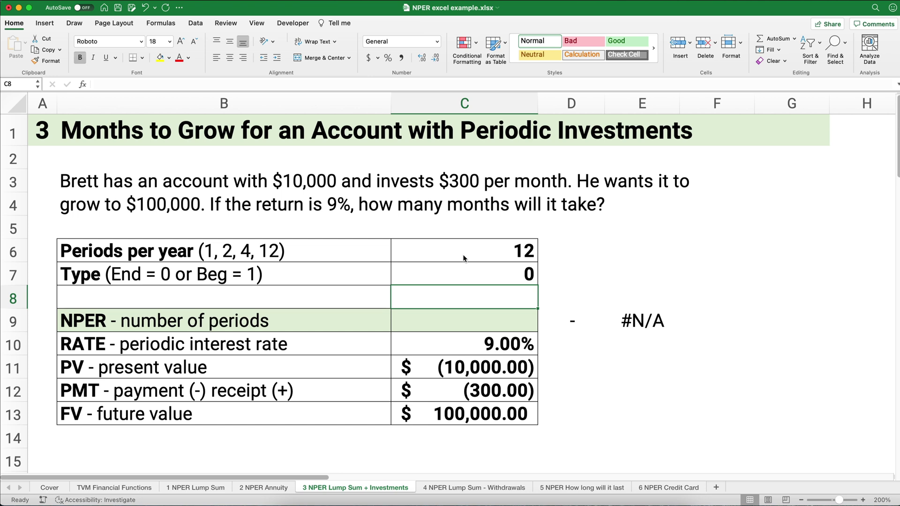
Step: Insert the NPER function in C9 and set its Rate argument to C10/C6
click(512, 319)
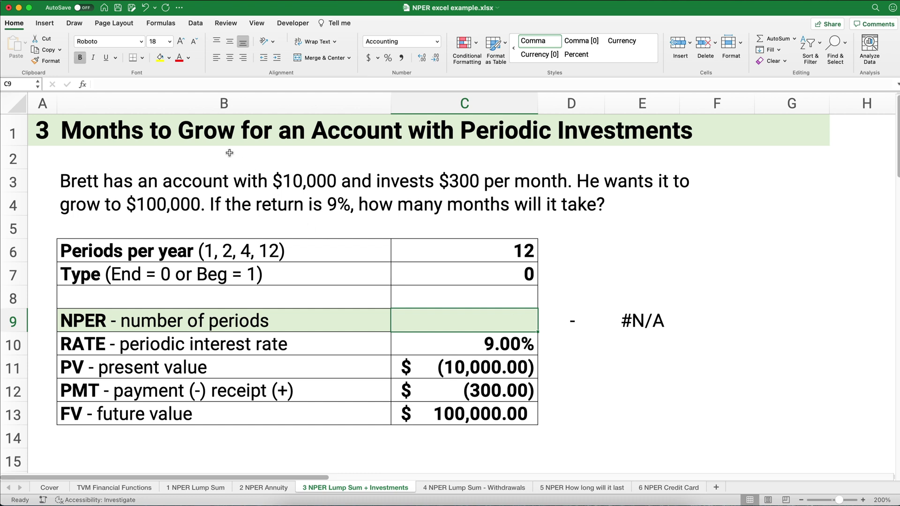
click(83, 87)
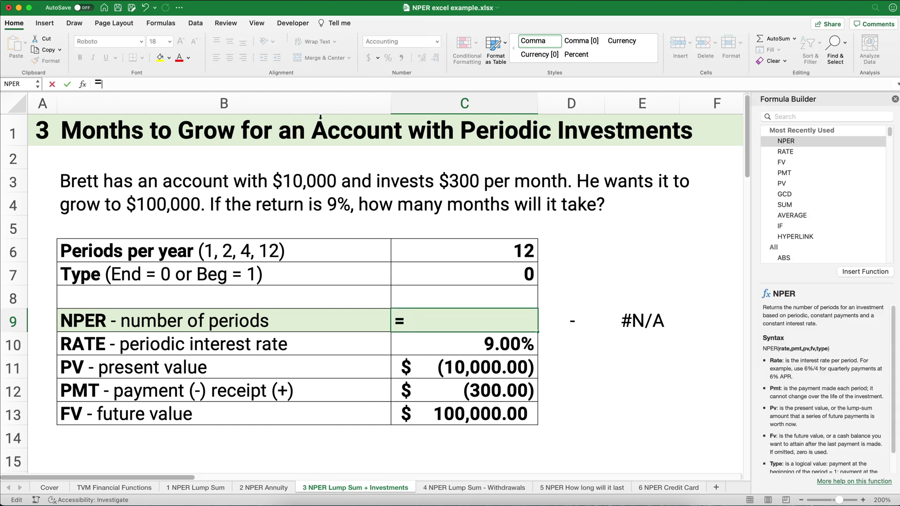
click(786, 142)
double_click(786, 142)
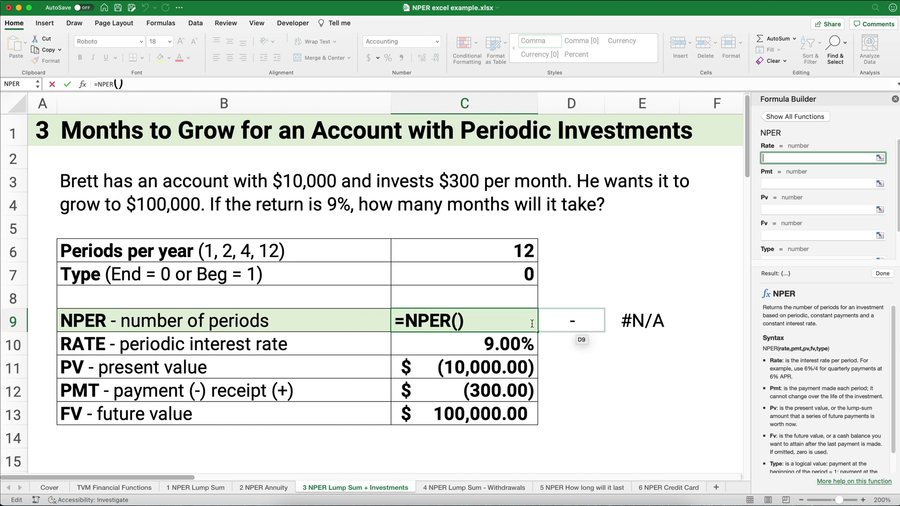
click(509, 340)
text(/)
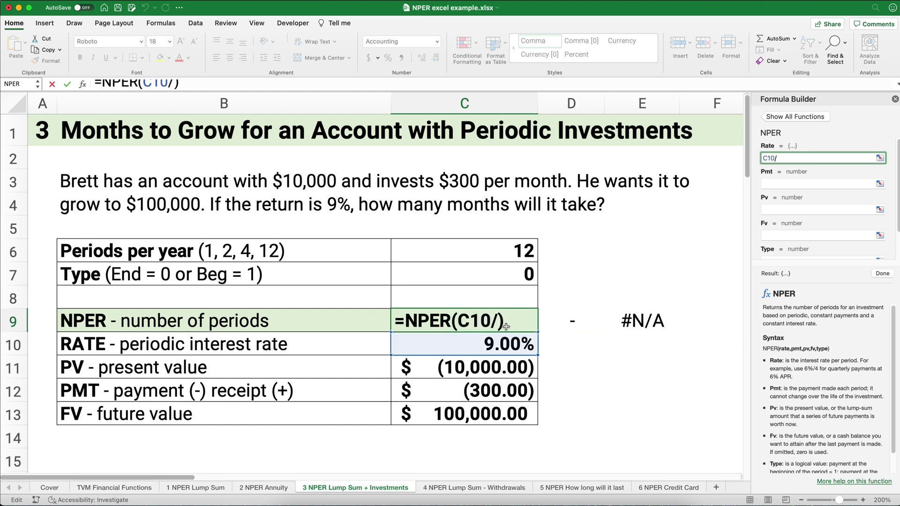
click(515, 252)
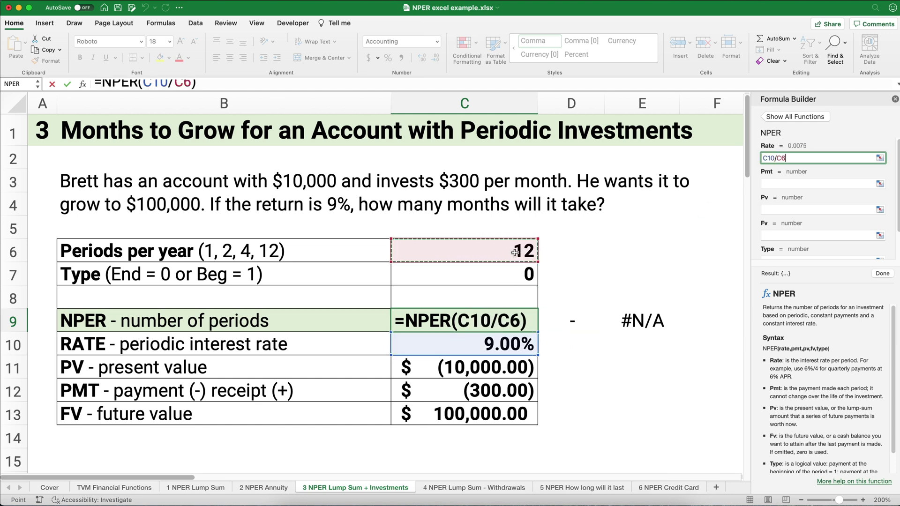
Step: Set the NPER function's Pmt argument to C12, Pv to C11 and Fv to C13
click(770, 183)
click(519, 388)
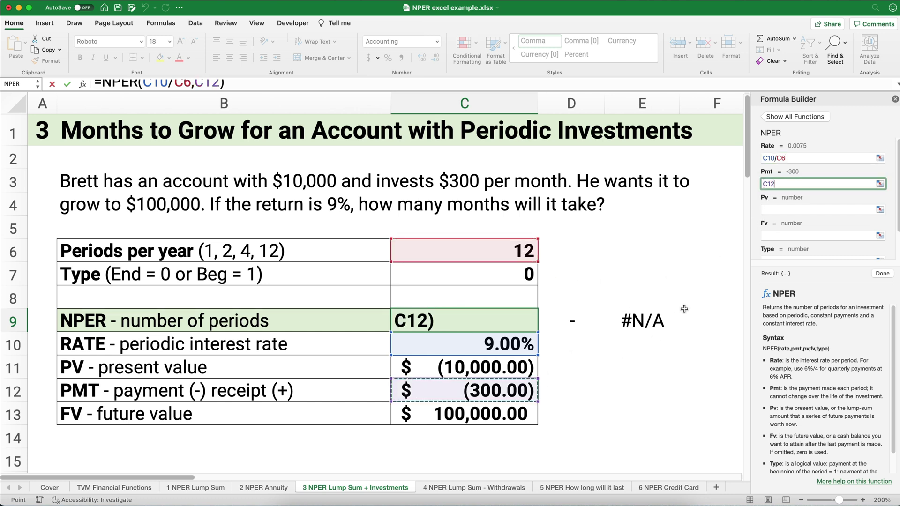
click(766, 210)
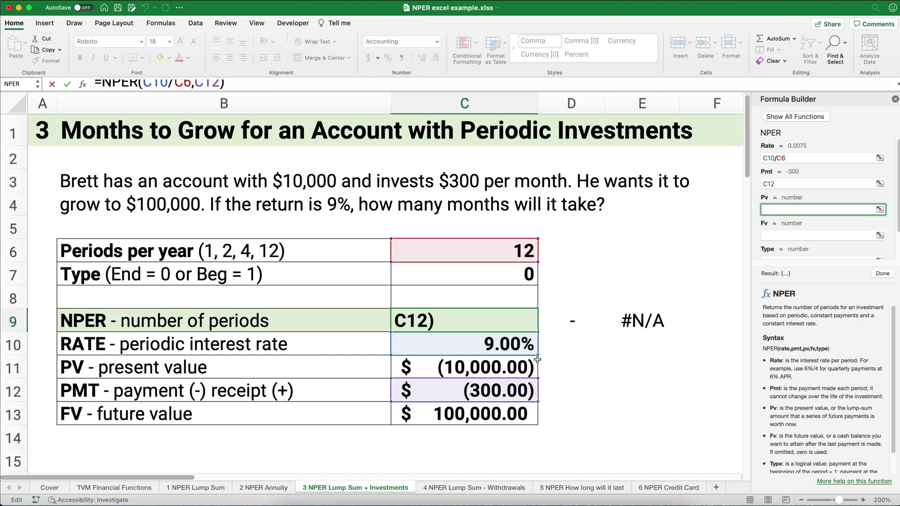
click(520, 368)
click(766, 237)
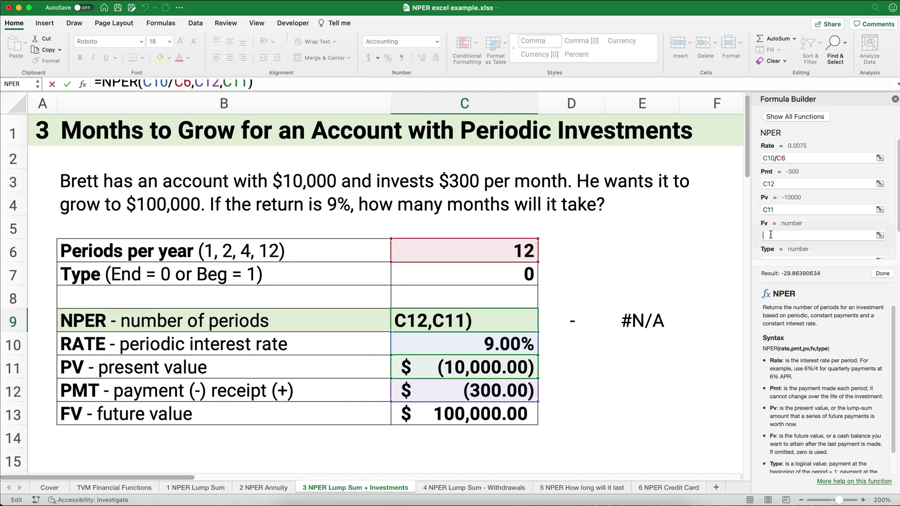
click(497, 413)
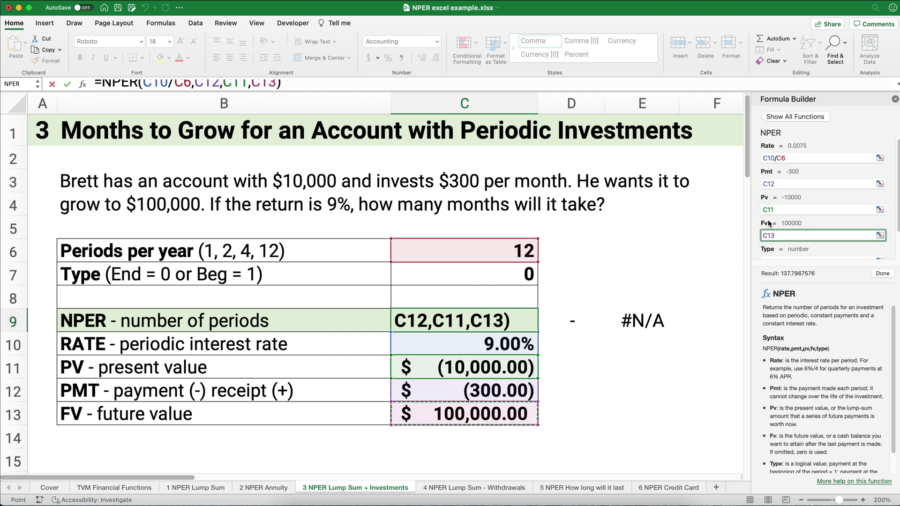
Step: Set the Type argument to C7, complete the NPER formula in C9 and close the Formula Builder
key(Tab)
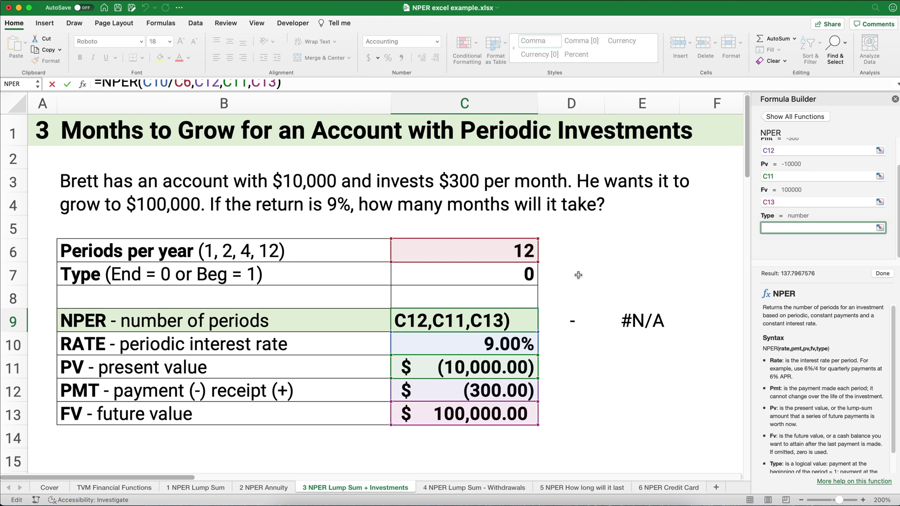
click(522, 276)
click(881, 273)
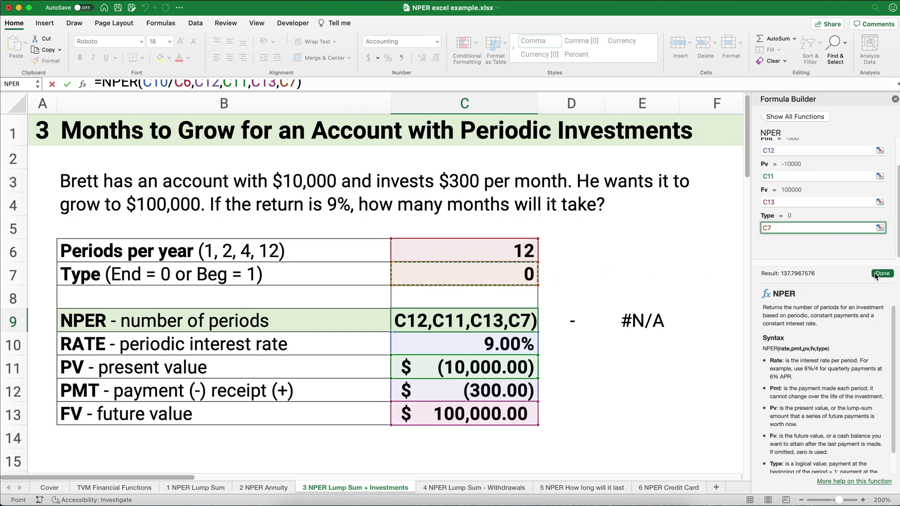
click(895, 100)
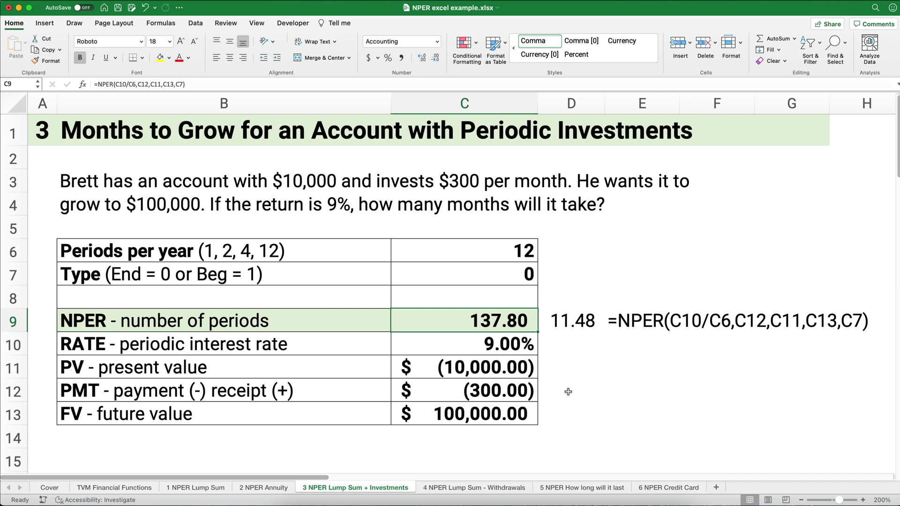
Step: Try a future value of 25000 in C13, then undo that change
click(512, 413)
text(25000)
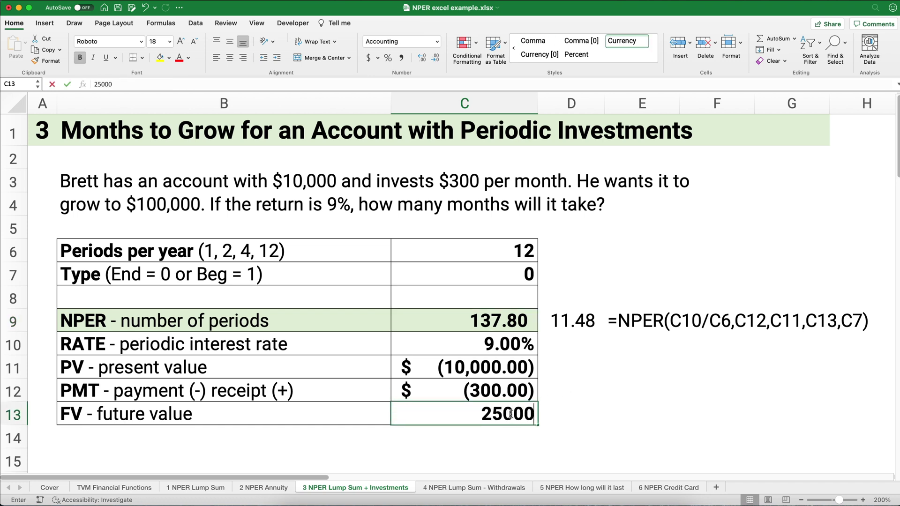
key(Return)
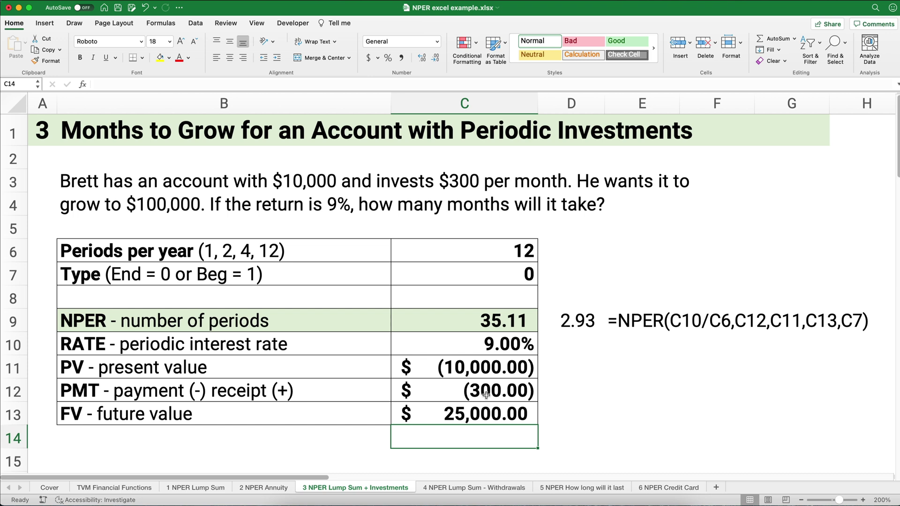
key(super+z)
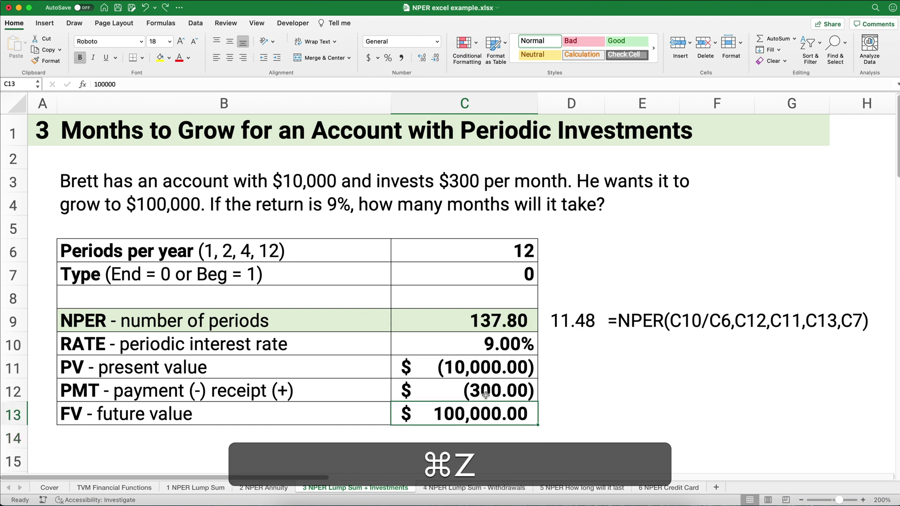
Step: Go to the 4 NPER Lump Sum - Withdrawals sheet and clear C6:C13
key(alt+Right)
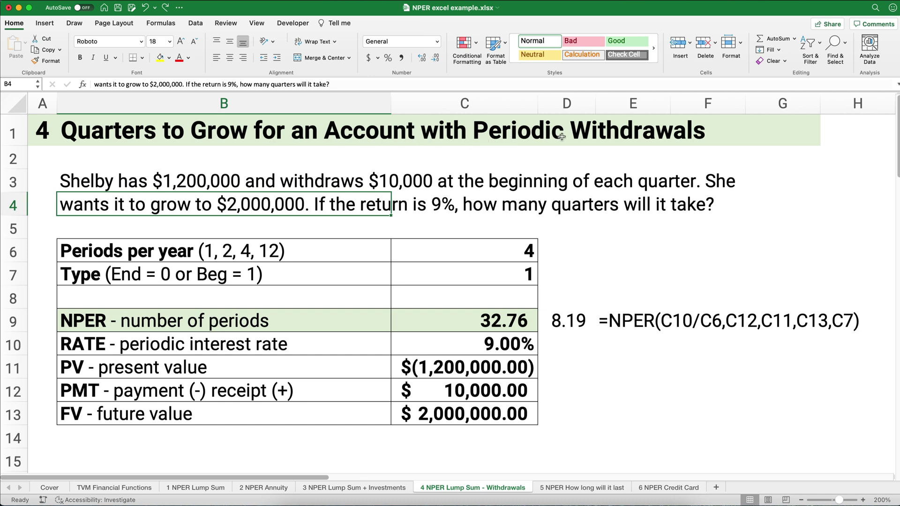
drag(501, 244, 487, 413)
key(Delete)
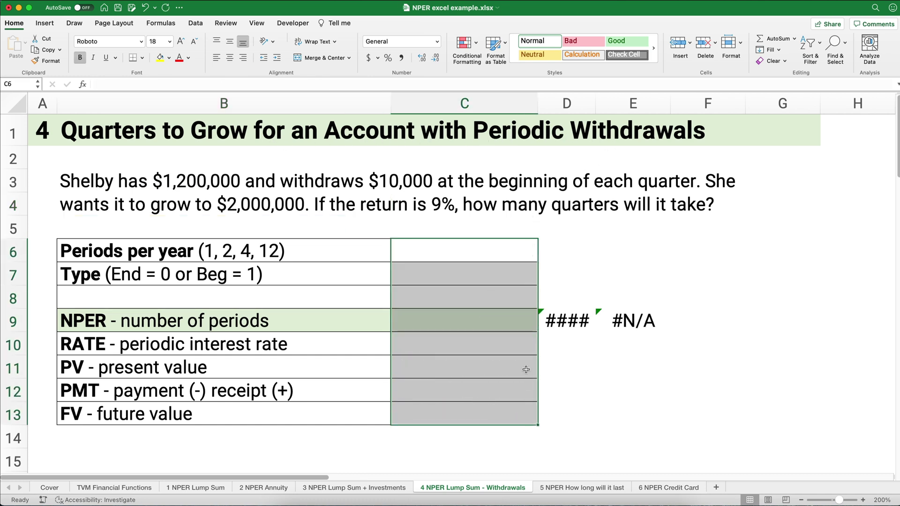
Step: Set the withdrawals example's periods per year in C6 to 4 and its type in C7 to 1
click(452, 246)
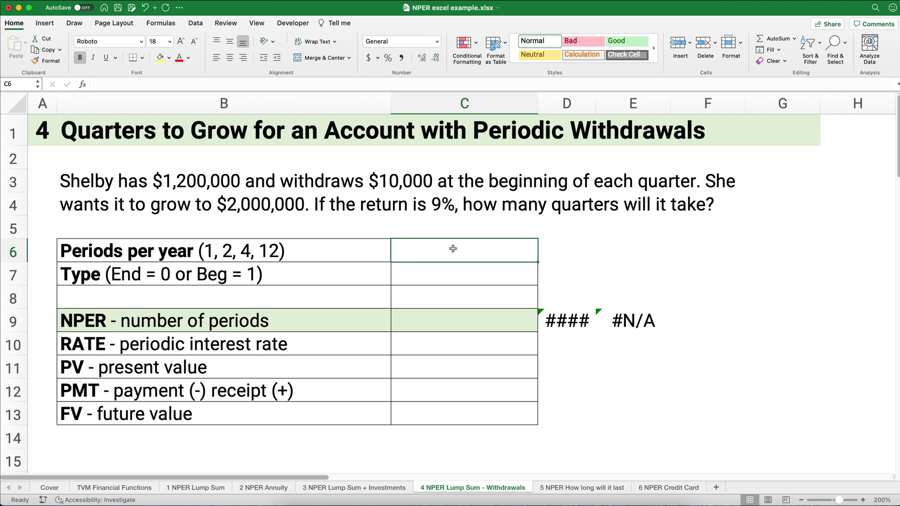
text(4)
key(Return)
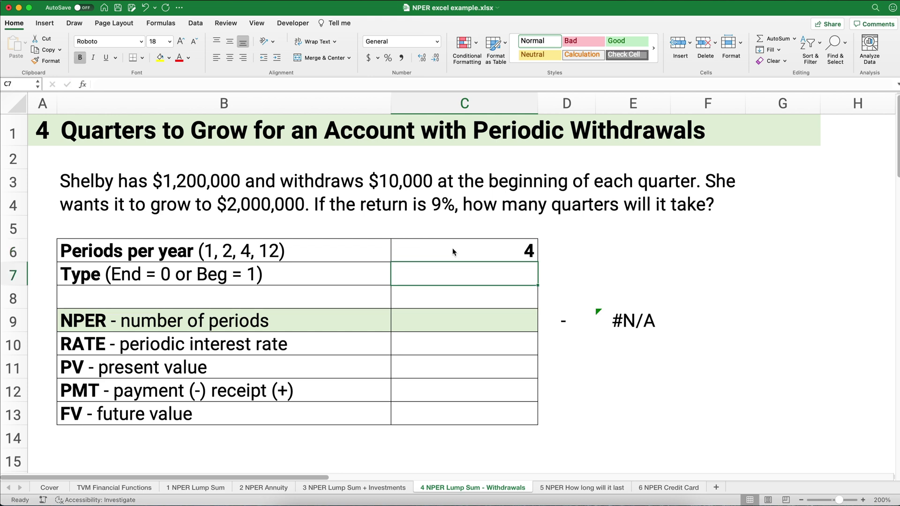
text(1)
key(Return)
key(Return)
key(Return)
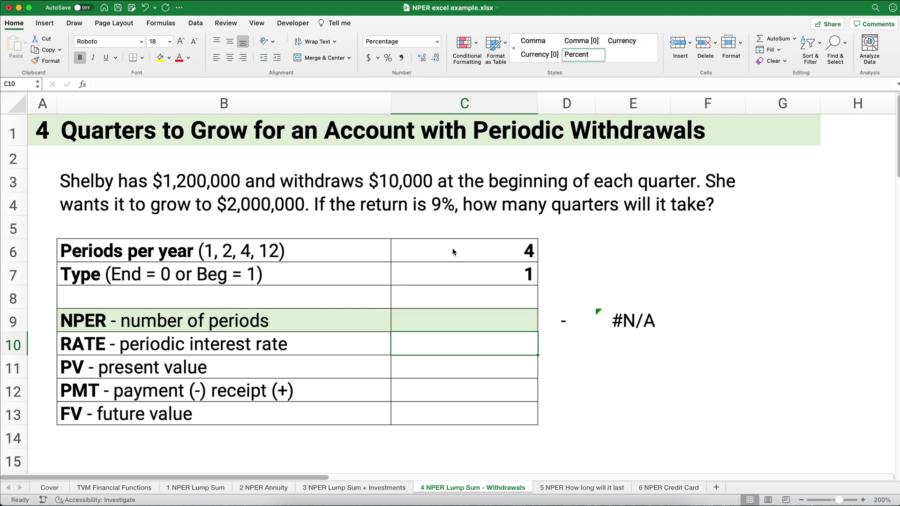
Step: Enter an interest rate of 9% in C10 and a present value of -1200000 in C11
text(9%)
key(Return)
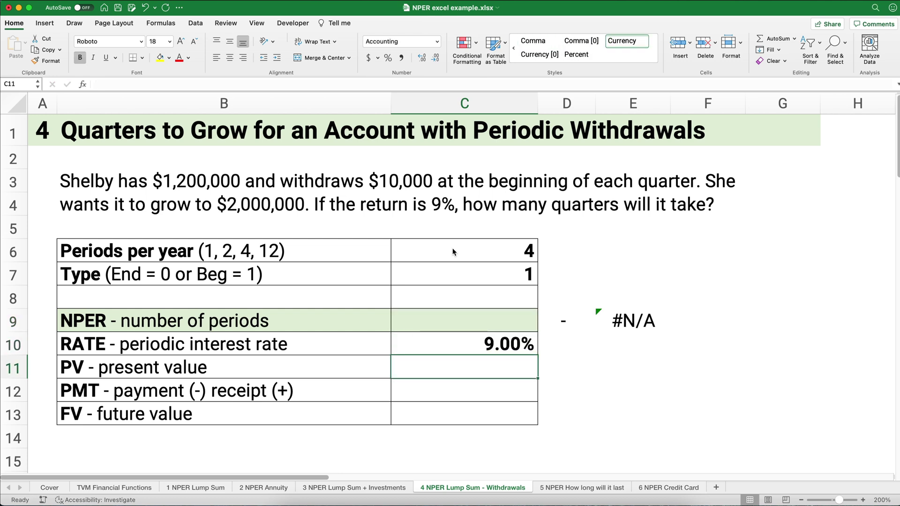
text(-120)
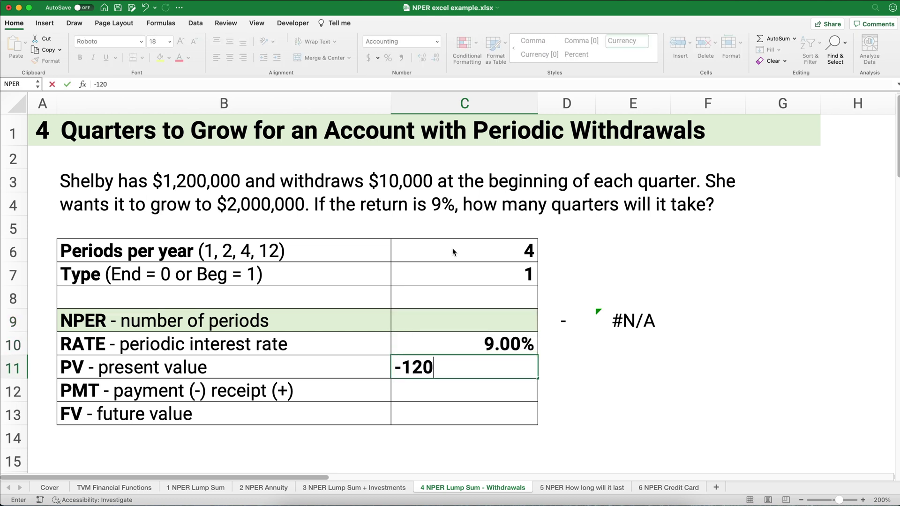
text(0000)
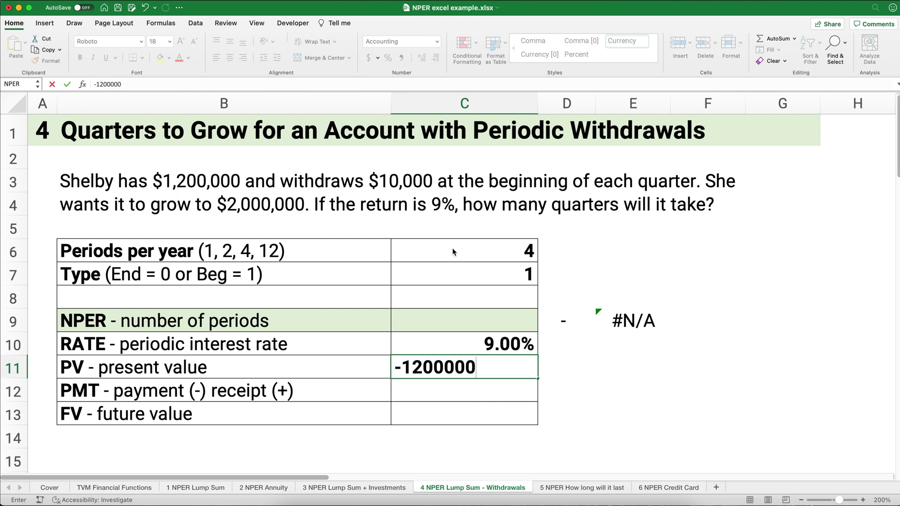
key(Return)
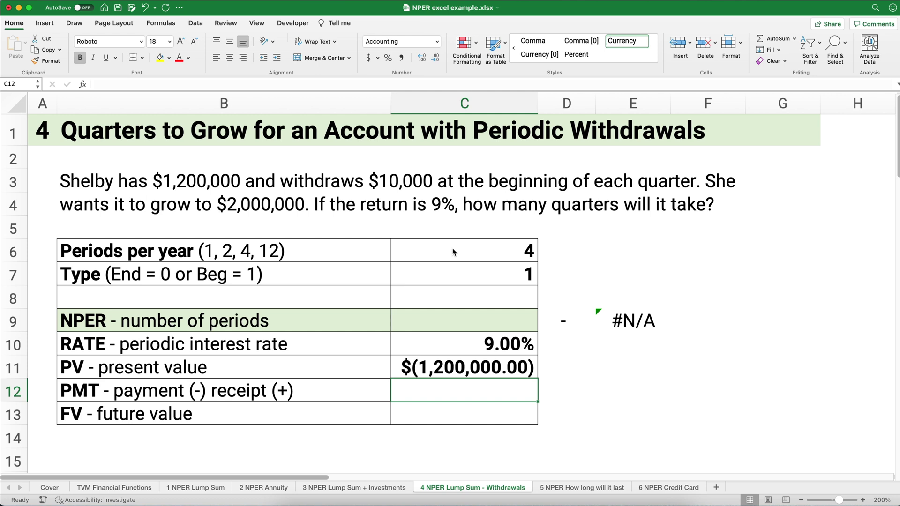
Step: Enter a payment of 10000 in C12 and a future value of 2000000 in C13
text(10000)
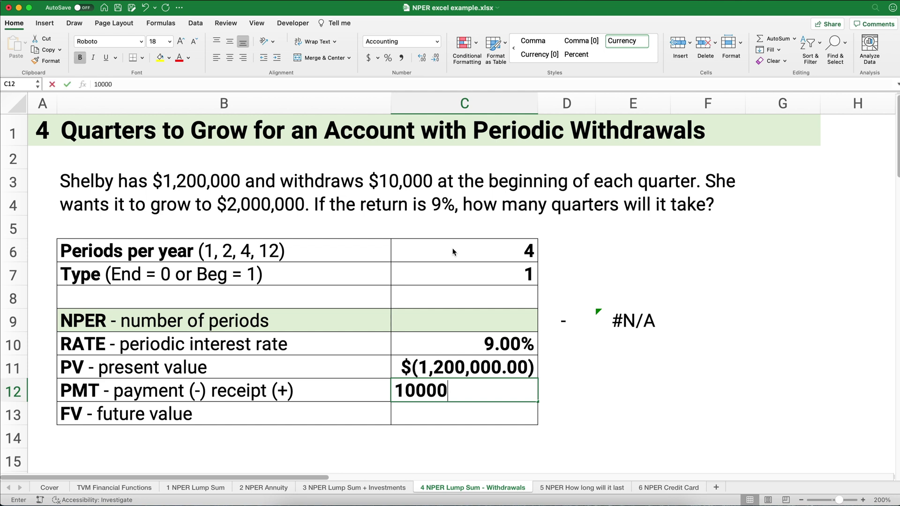
key(Return)
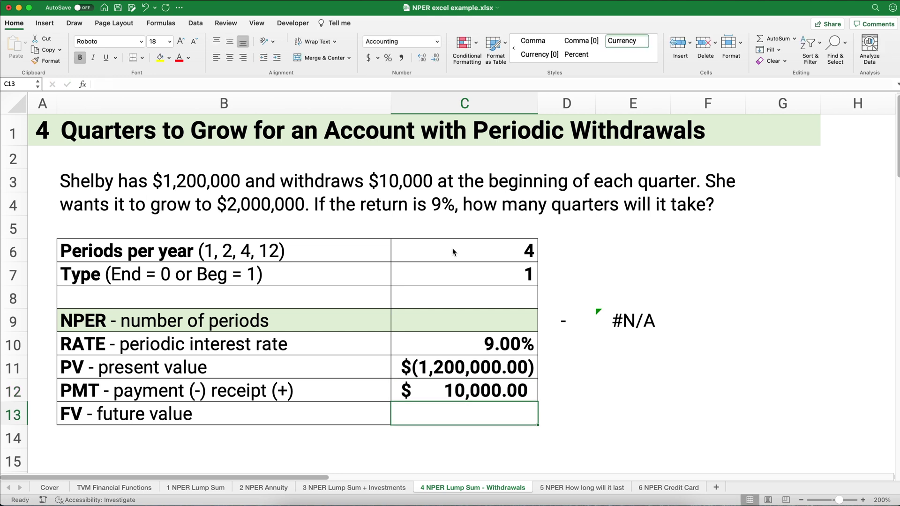
text(2000000)
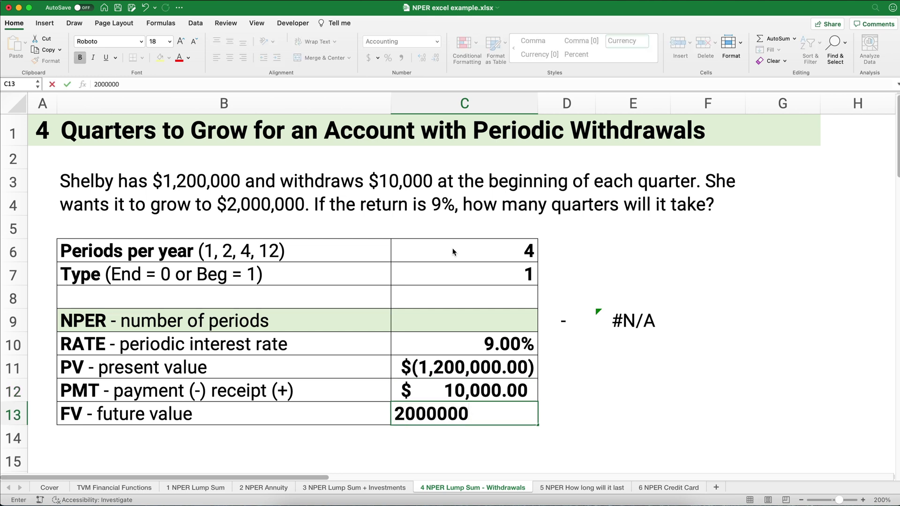
key(Return)
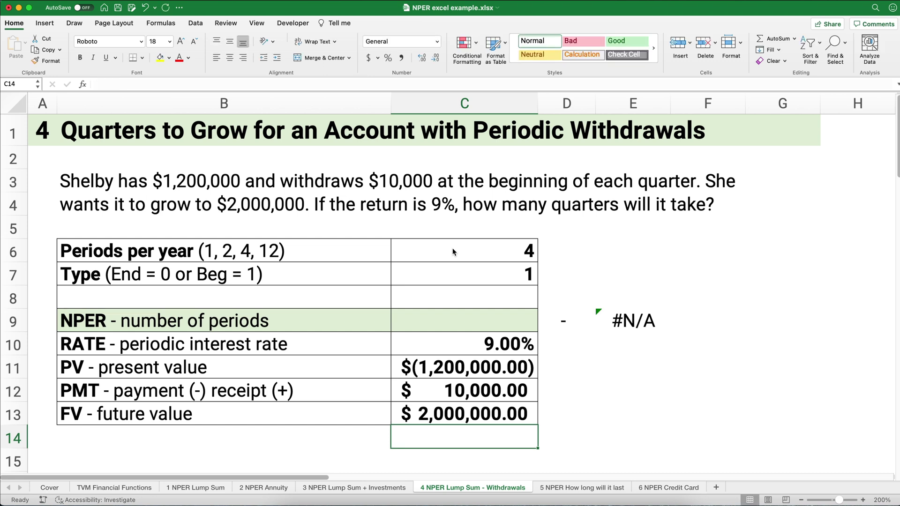
Step: Start an NPER function in C9 with the rate argument C10/C6
click(468, 321)
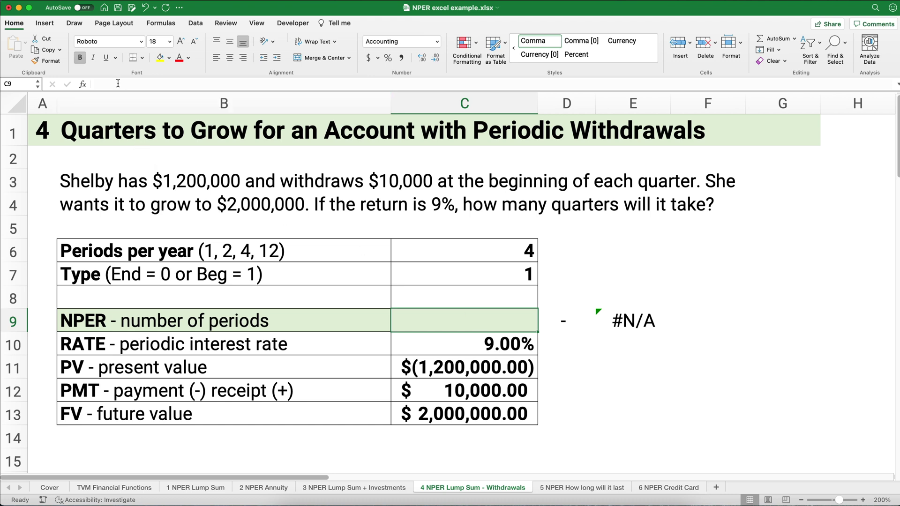
click(83, 85)
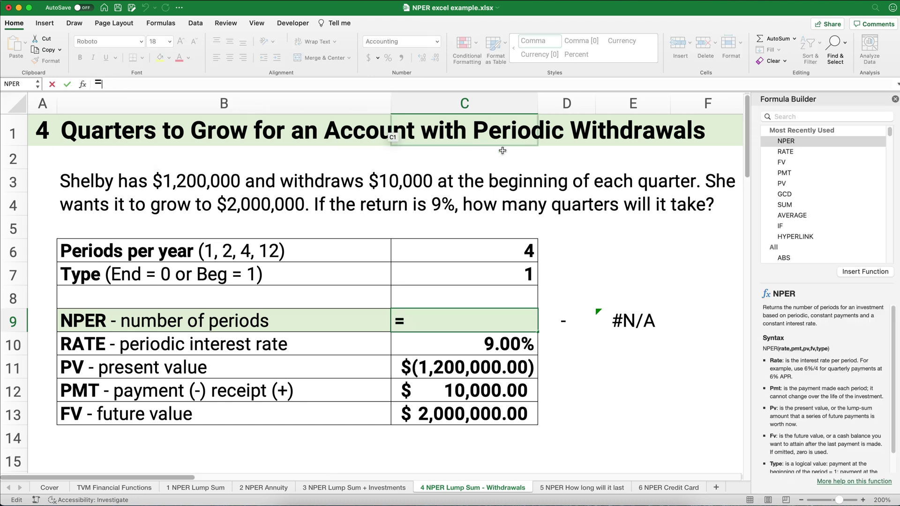
double_click(785, 141)
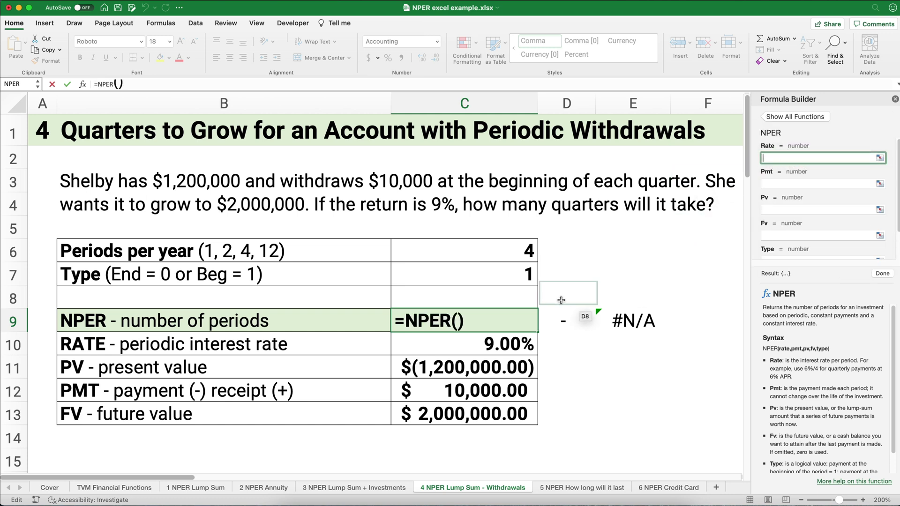
click(512, 344)
text(/)
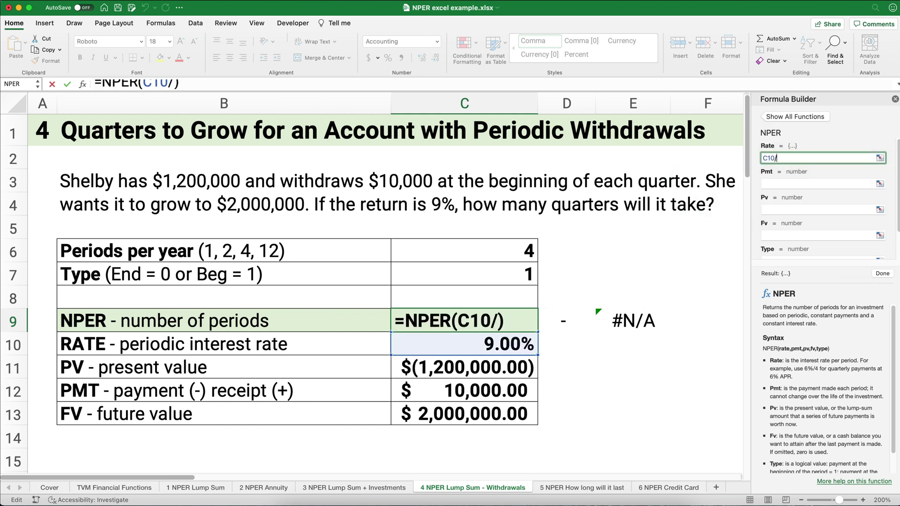
click(522, 258)
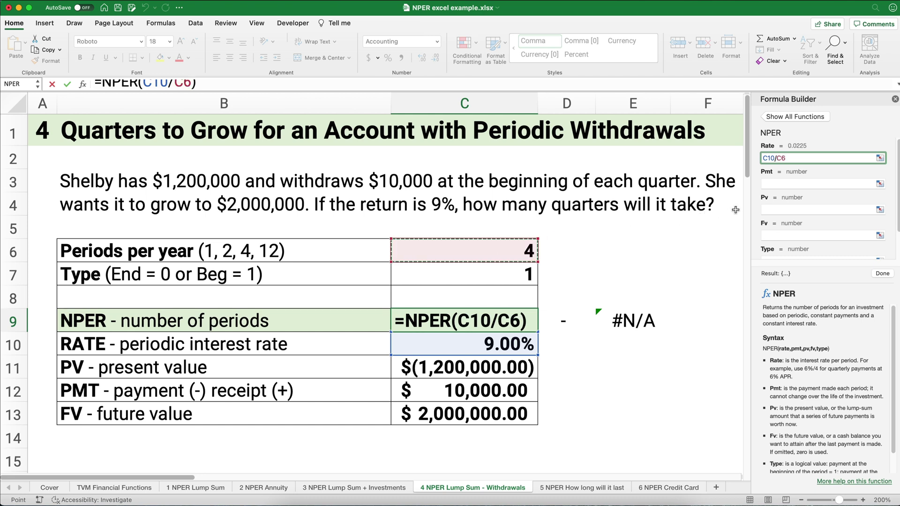
Step: Complete the C9 NPER function with Pmt C12, Pv C11, Fv C13 and Type C7, and close the formula builder
click(768, 182)
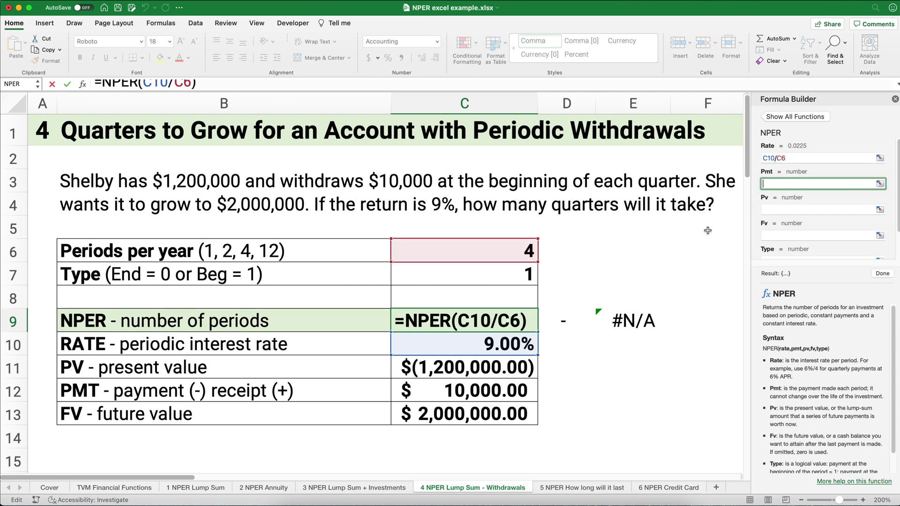
click(510, 388)
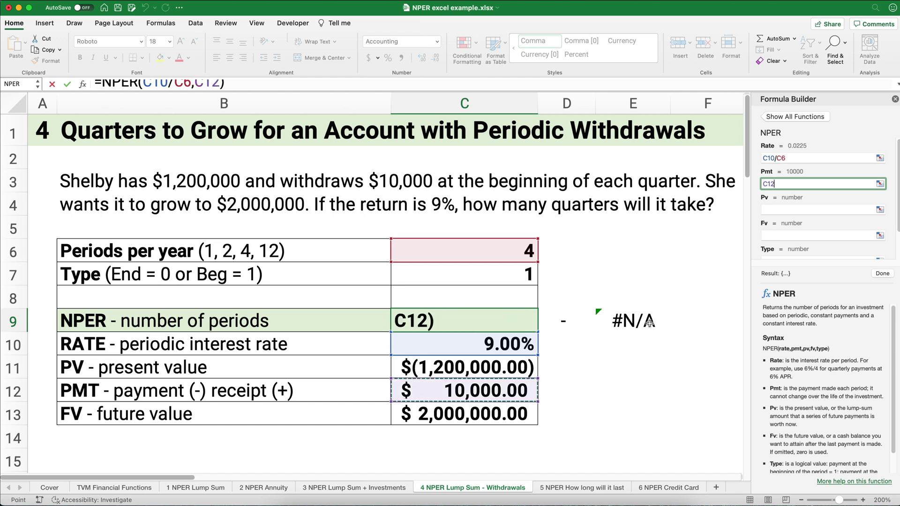
click(770, 209)
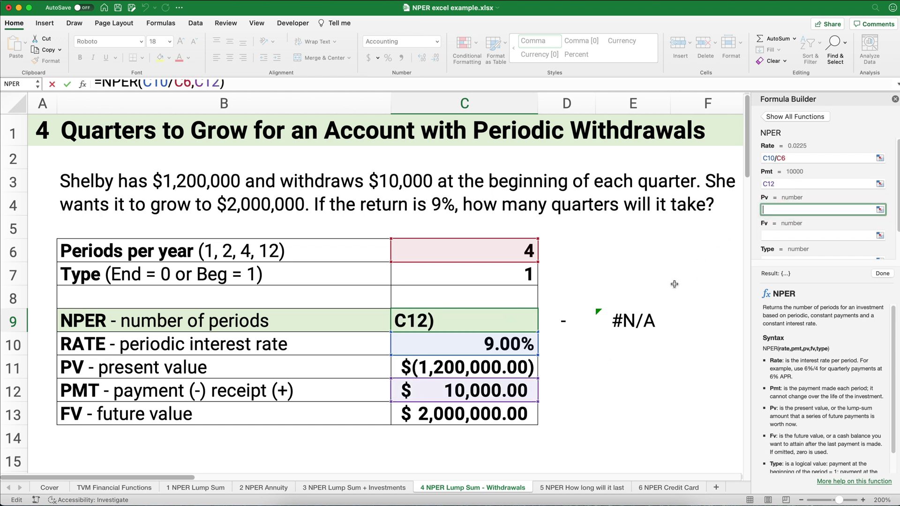
click(515, 364)
click(770, 236)
click(492, 415)
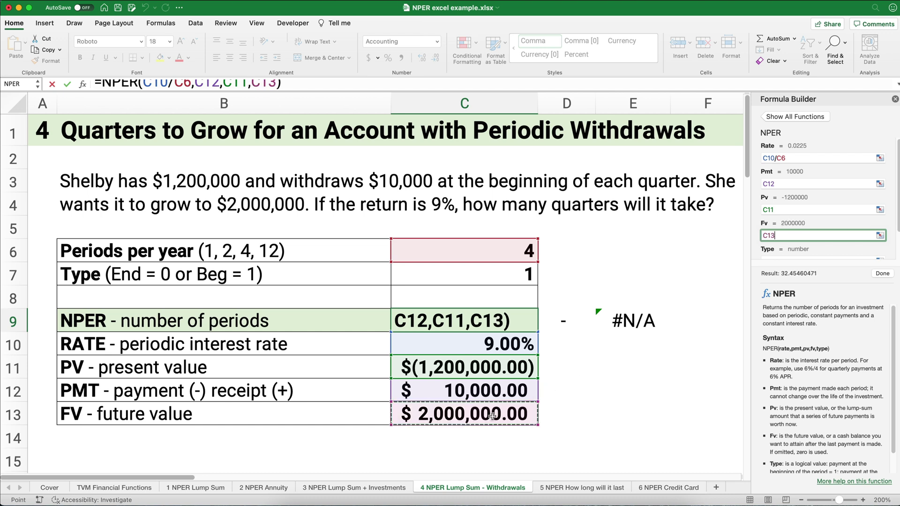
key(Tab)
click(525, 272)
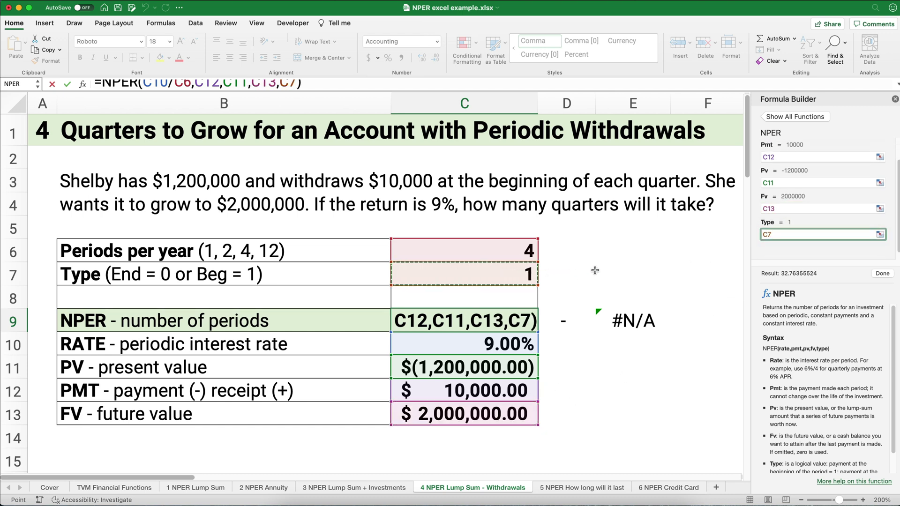
click(881, 274)
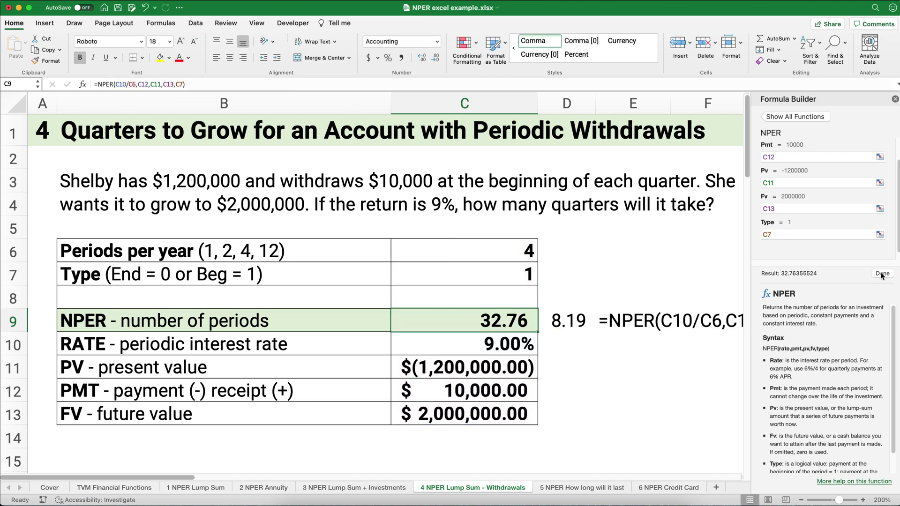
click(894, 99)
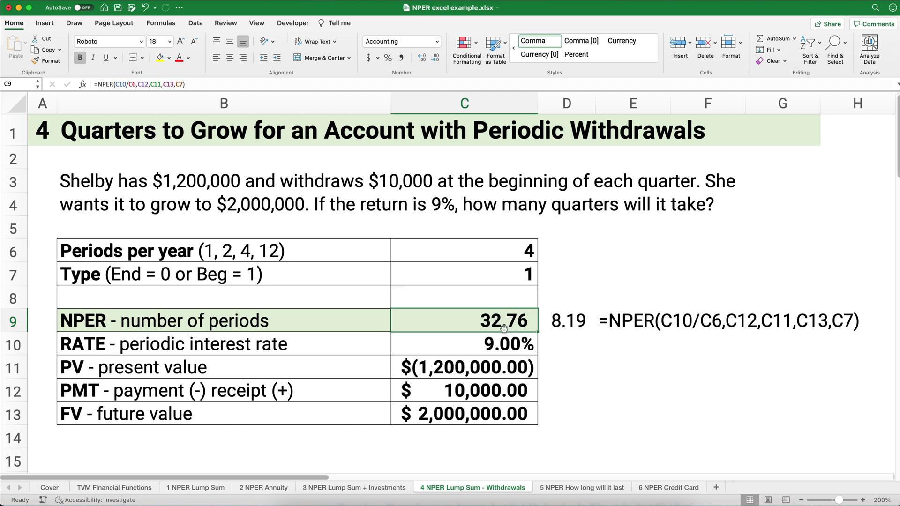
Step: Convert the number of quarters to years in D9 with the formula =C9/C6
click(563, 327)
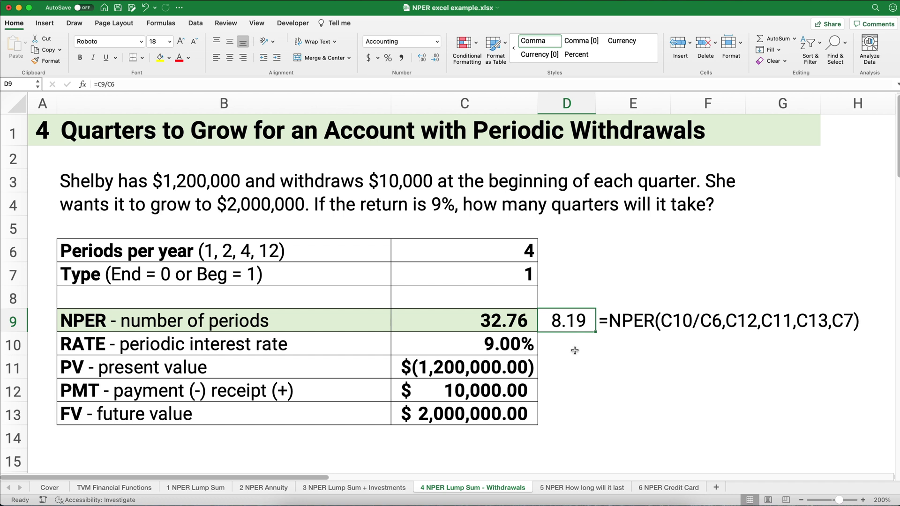
text(=)
key(Left)
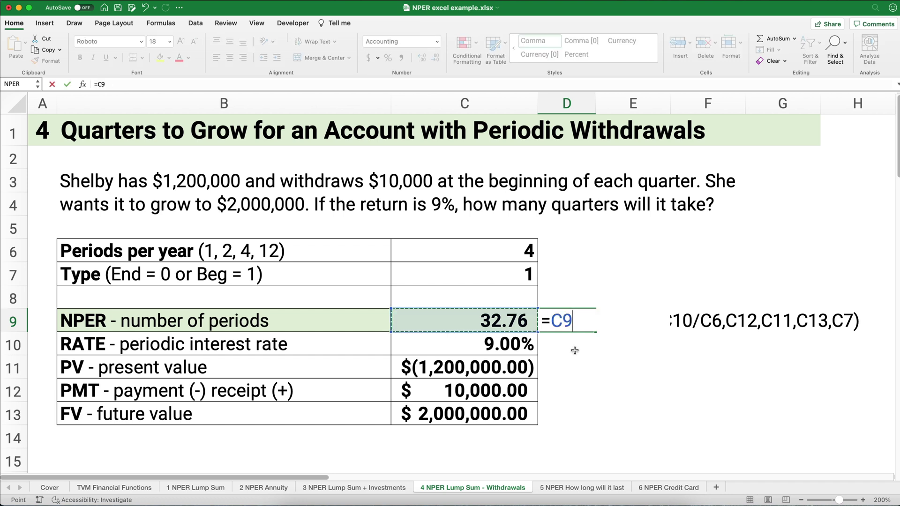
text(/)
click(524, 253)
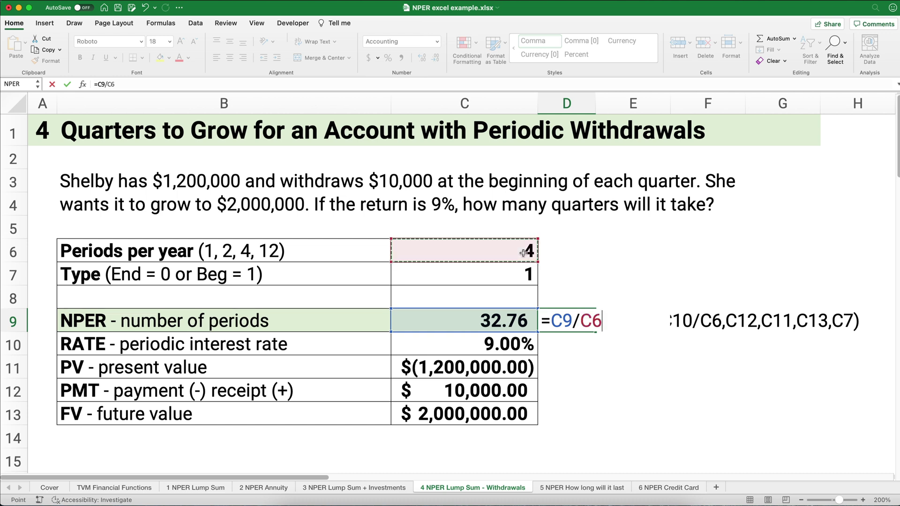
key(Return)
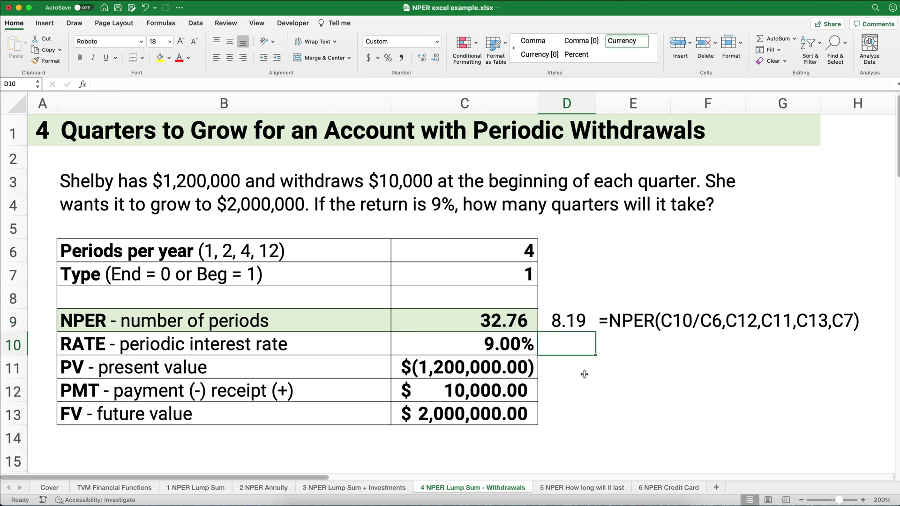
Step: Try a payment of 0 in C12, then undo that change
click(496, 394)
text(0)
key(Return)
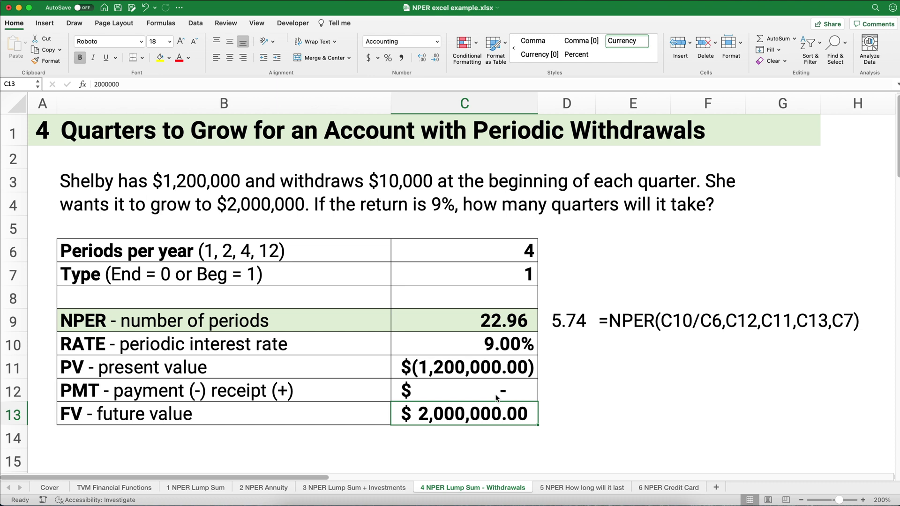
key(super+z)
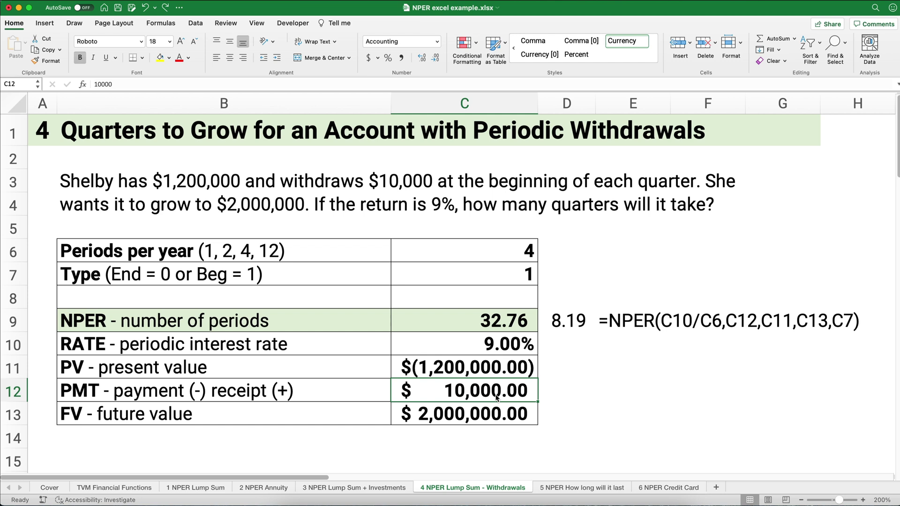
Step: Go to the 5 NPER How long will it last sheet and clear C10:C13 and C6:C7, keeping the NPER formula in C9
key(alt+Right)
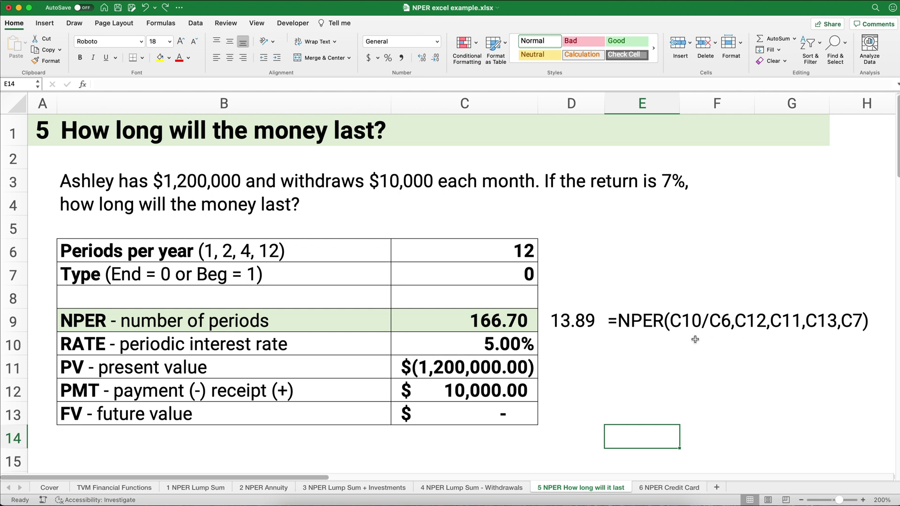
drag(511, 342, 504, 404)
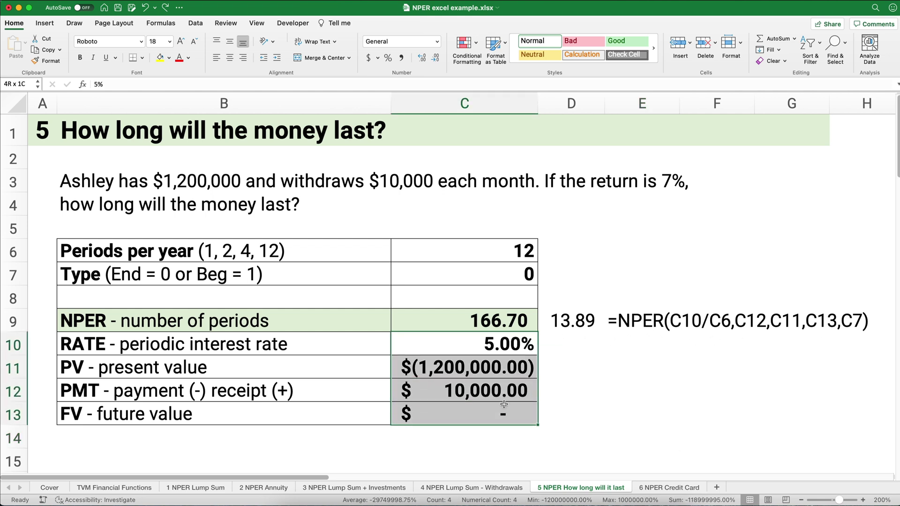
key(Delete)
click(517, 261)
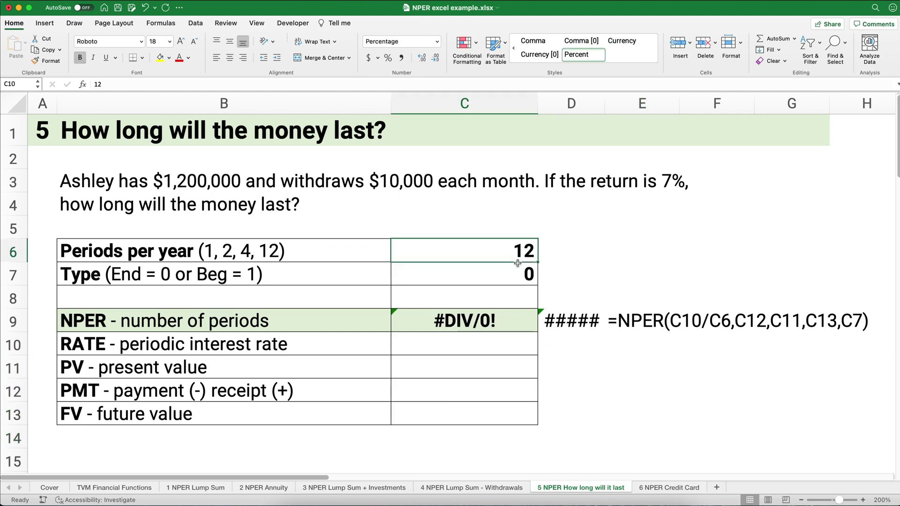
drag(518, 261, 516, 277)
key(Delete)
click(573, 266)
click(486, 323)
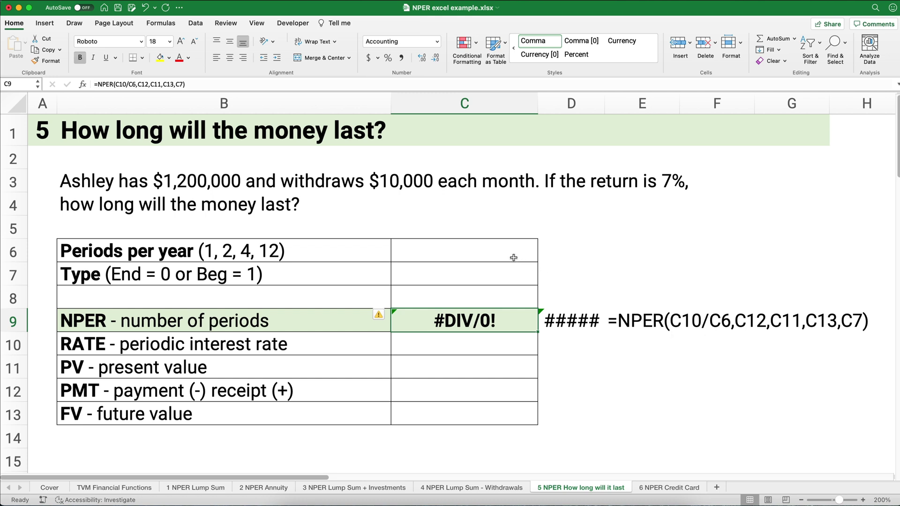
Step: Set the periods per year in C6 to 12 and the type in C7 to 0
click(486, 250)
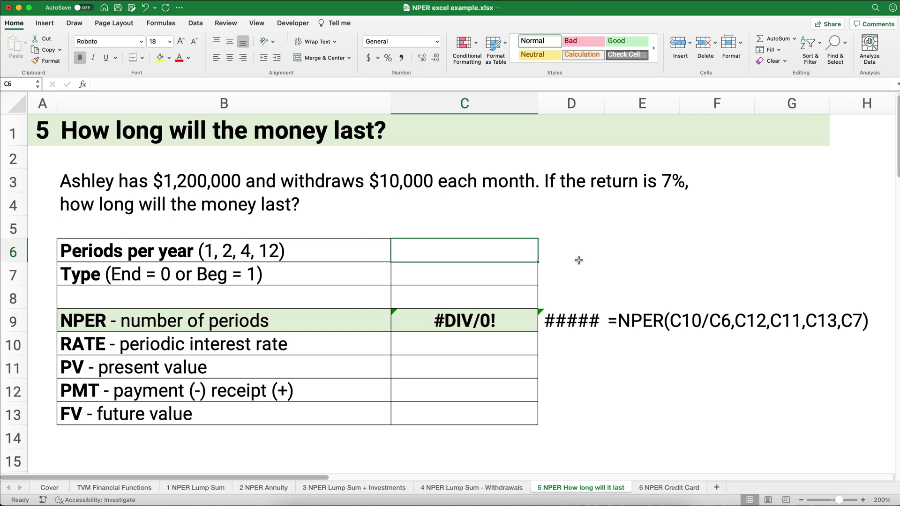
text(12)
key(Return)
text(0)
key(Return)
Step: Enter a percent-formatted interest rate of 7% in C10 and a present value of -1200000 in C11
key(Return)
key(Return)
key(ctrl+shift+5)
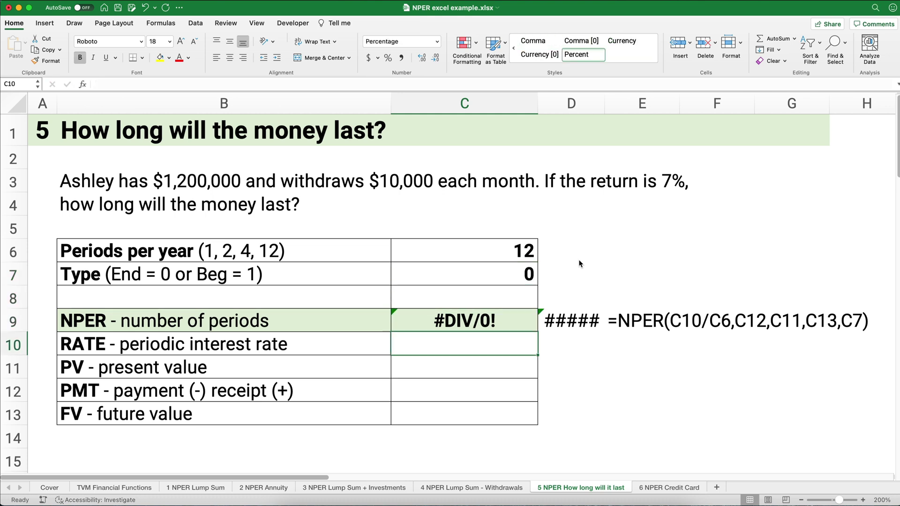
text(7)
key(Return)
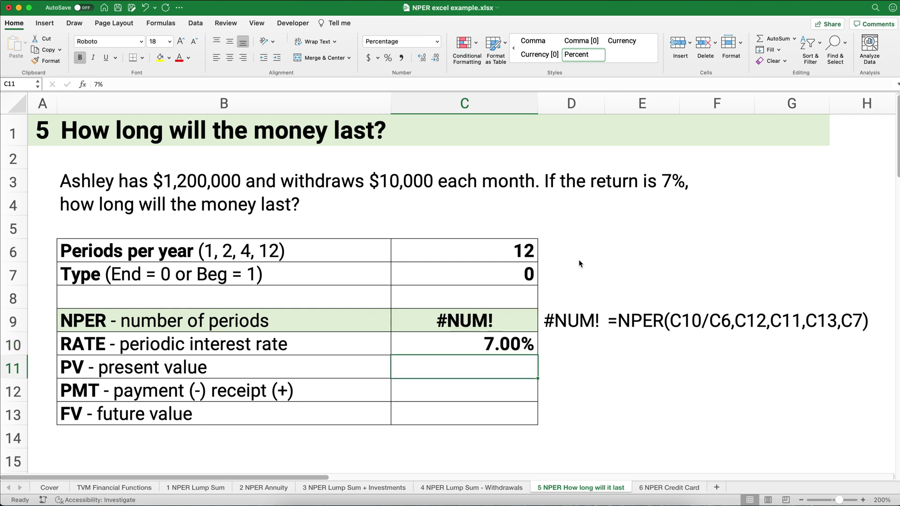
text(-1200000)
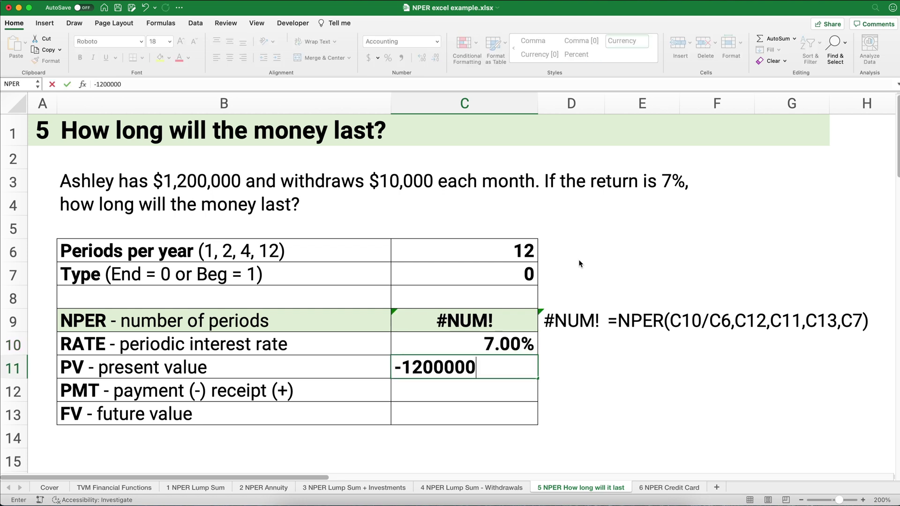
key(Return)
Step: Enter a monthly withdrawal of 10000 in C12 and a future value of 0 in C13
text(10000)
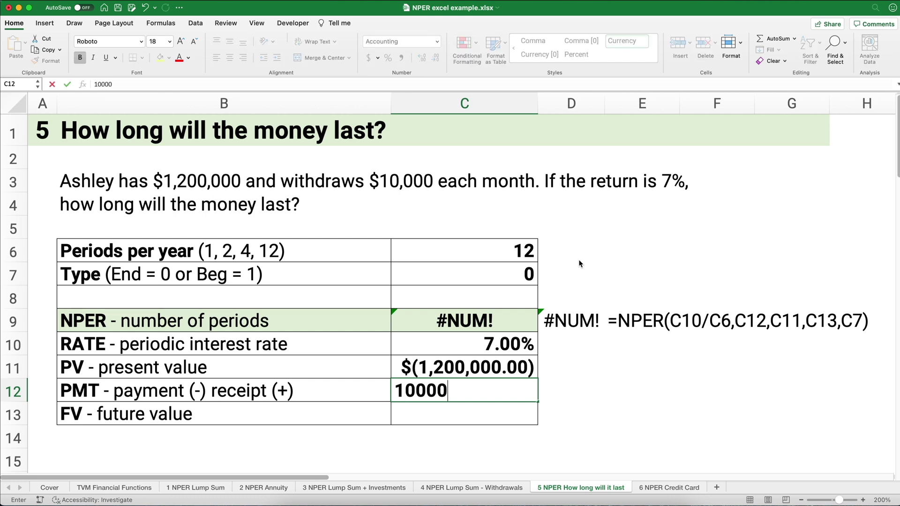
key(Return)
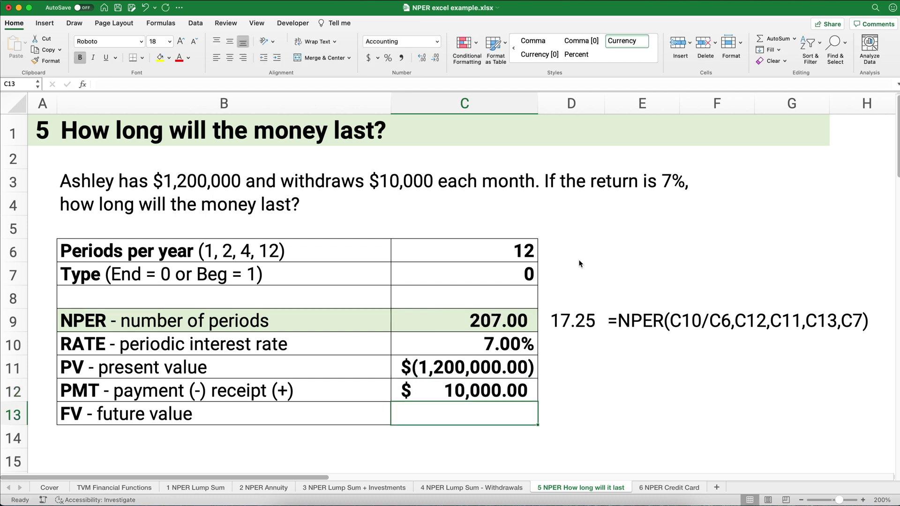
text(0)
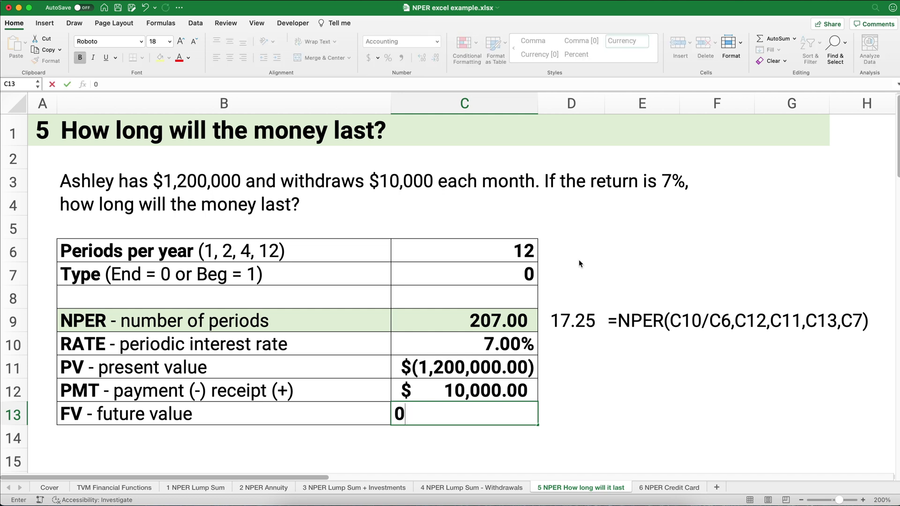
key(Return)
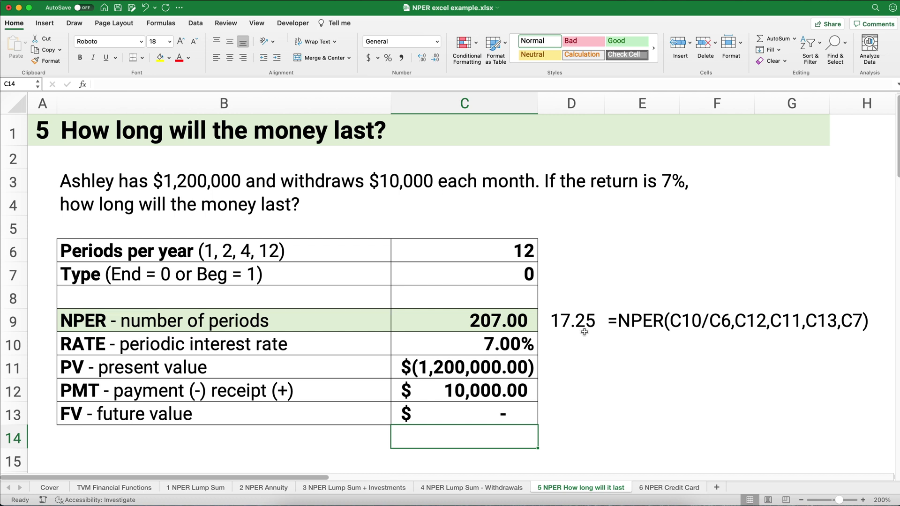
Step: Try an interest rate of 0% in C10
click(515, 344)
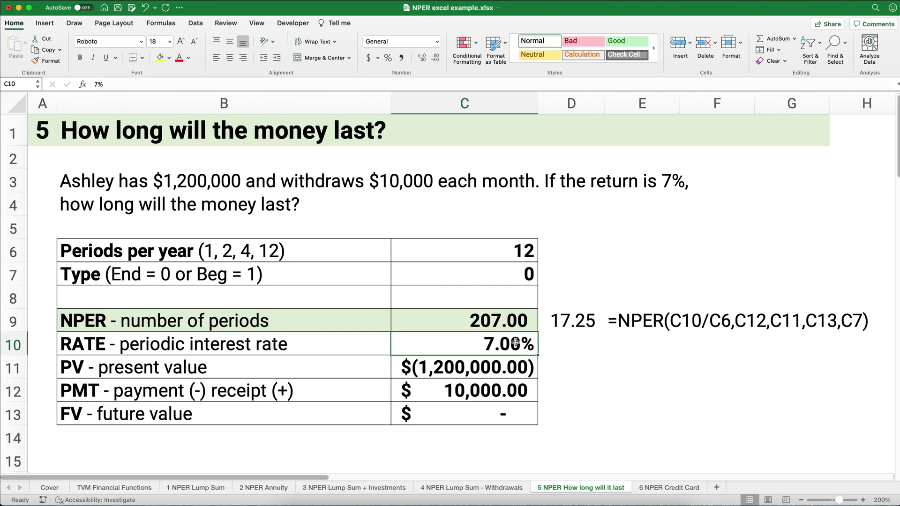
text(0)
key(Return)
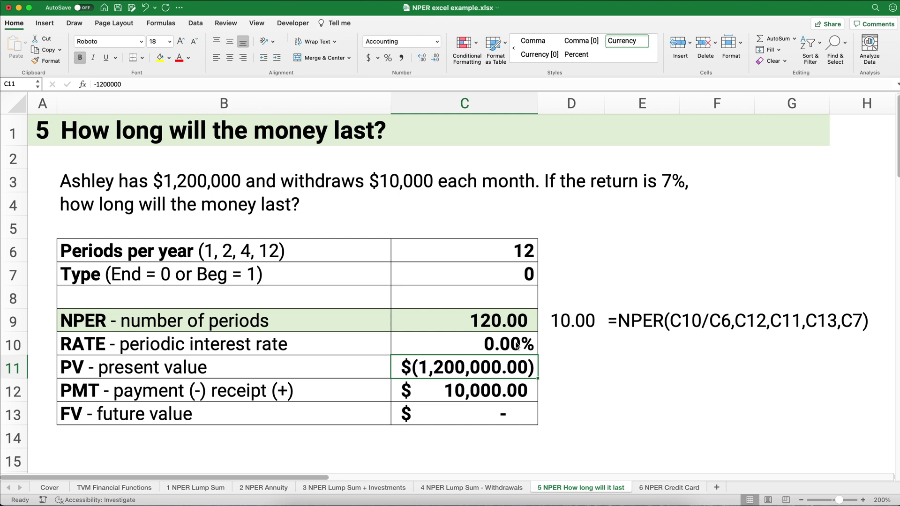
Step: Try an interest rate of 5% in C10, and undo both rate changes
click(517, 345)
text(5)
key(Return)
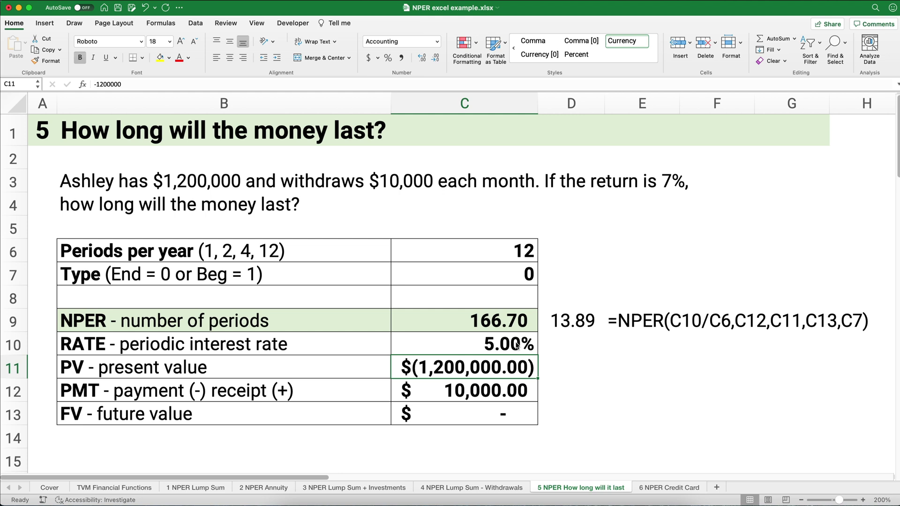
key(super+z)
key(super+z)
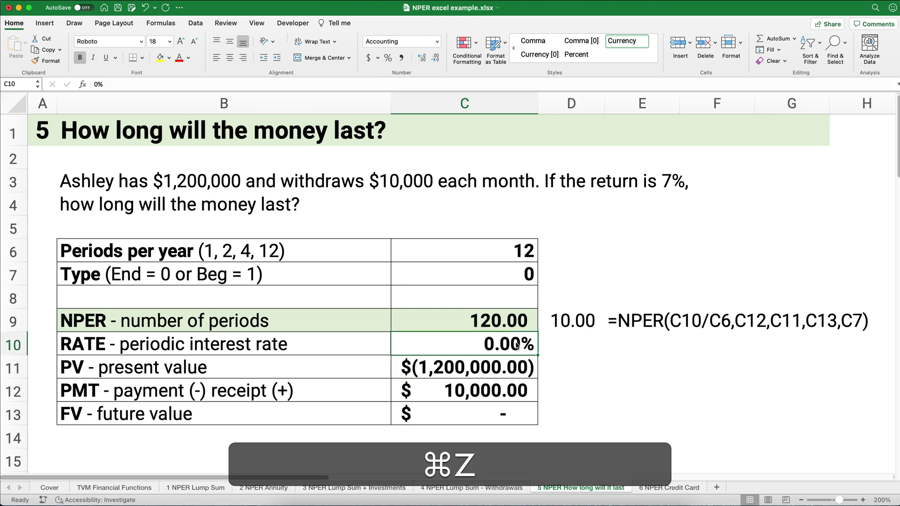
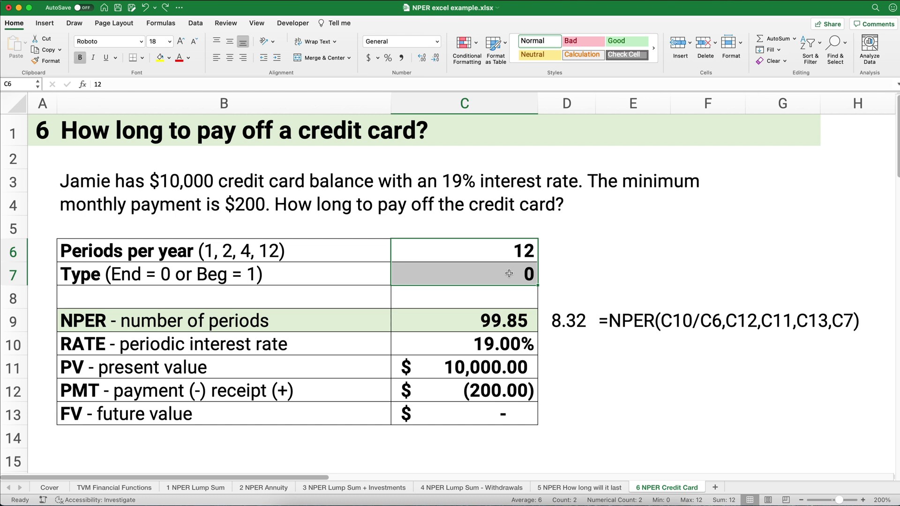
Step: On the 6 NPER Credit Card sheet, clear C6:C7 and C10:C13, keeping the NPER formula in C9
key(Delete)
drag(504, 347, 502, 414)
key(Delete)
click(558, 377)
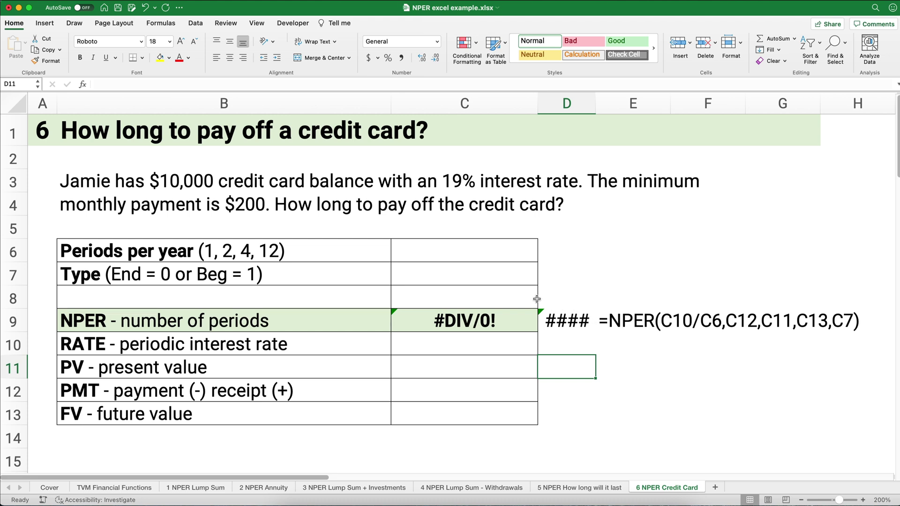
Step: Set the credit card example's periods per year in C6 to 12 and the type in C7 to 0
click(500, 254)
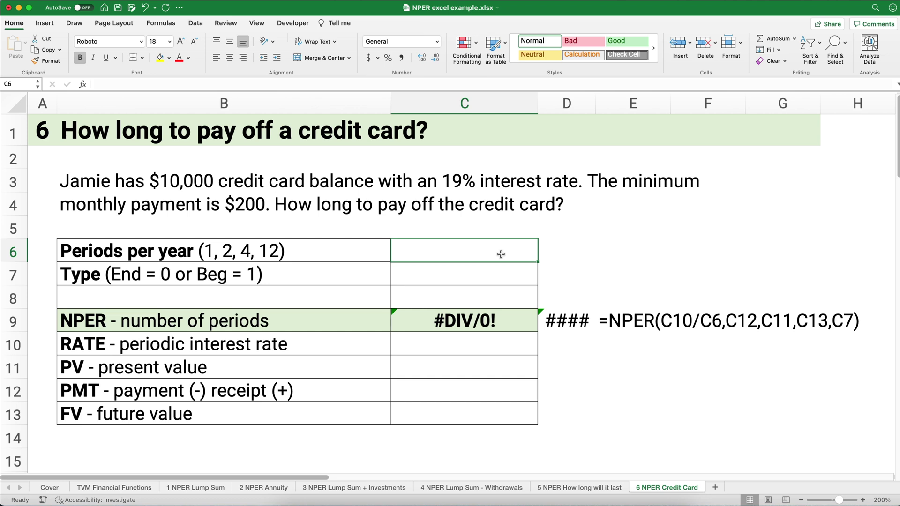
text(12)
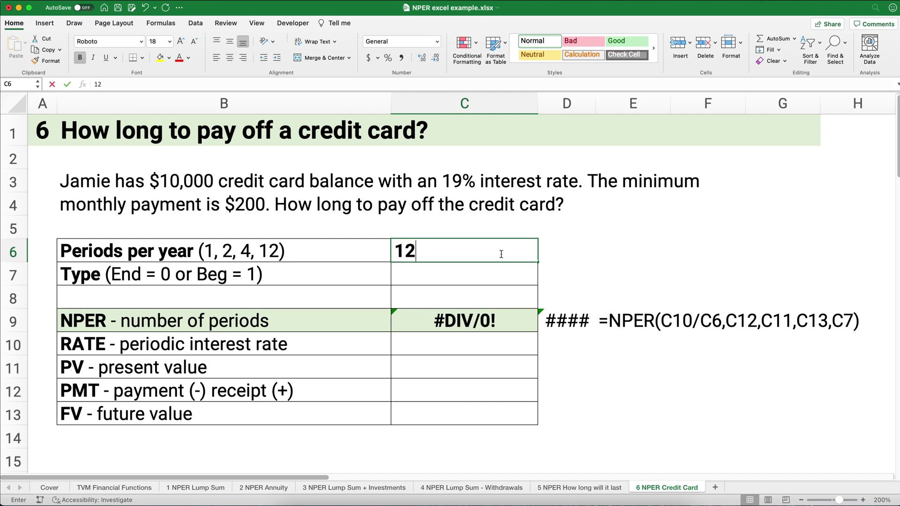
key(Return)
text(0)
key(Return)
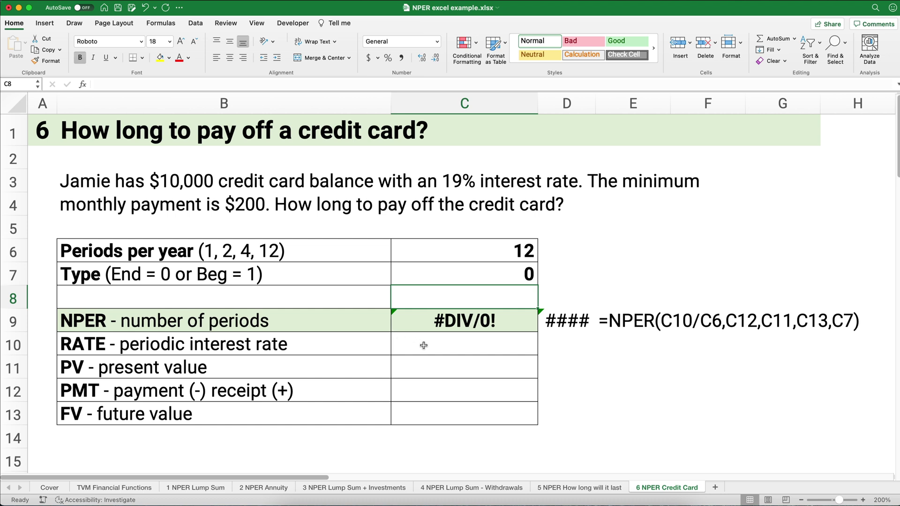
Step: Enter a present value of 10000 in C11 and an interest rate of 19% in C10
click(435, 367)
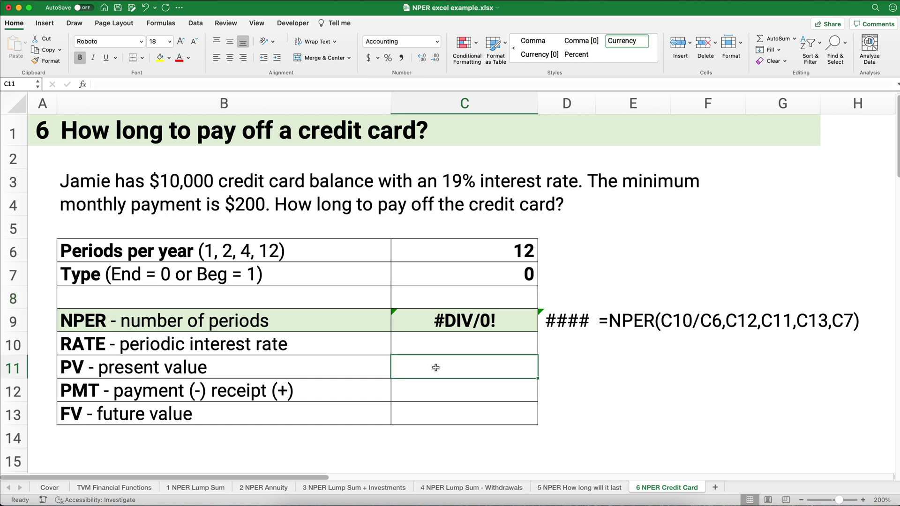
text(10000)
key(Return)
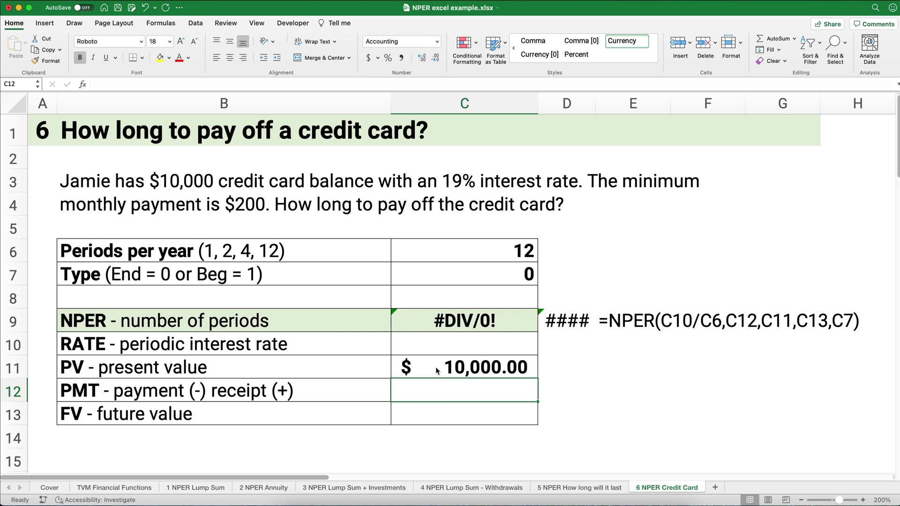
click(459, 346)
text(1)
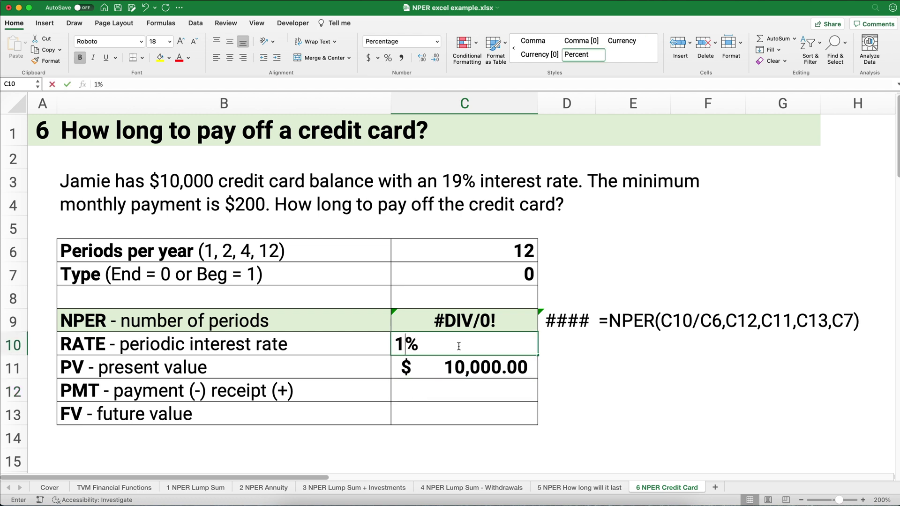
text(9)
key(Return)
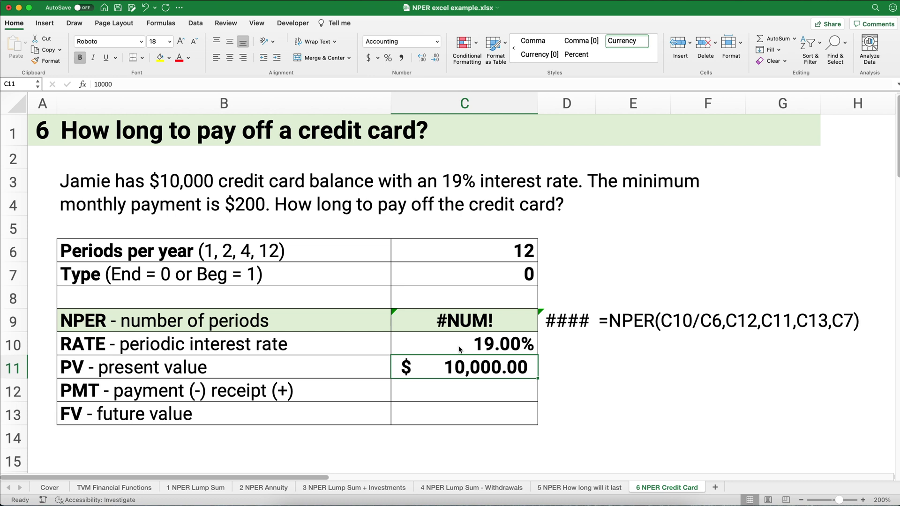
Step: Enter a monthly payment of -200 in C12 and a future value of 0 in C13
key(Down)
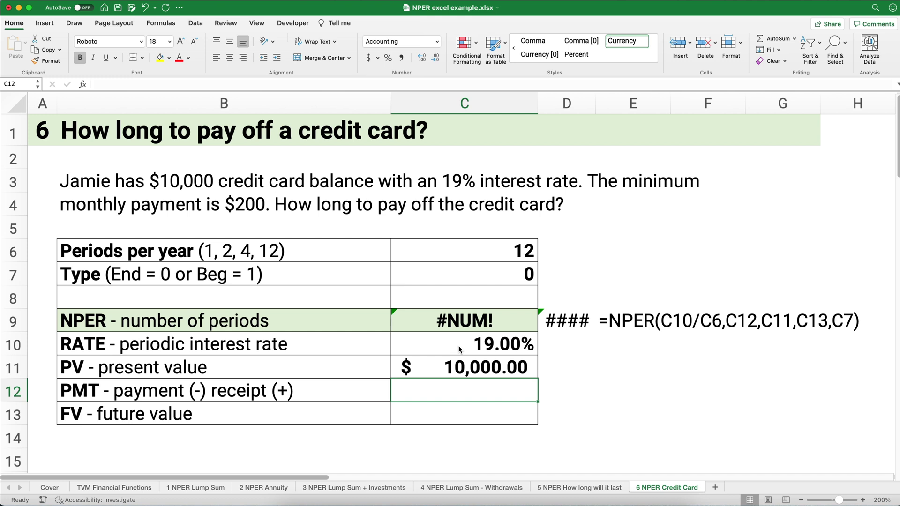
text(-200)
key(Return)
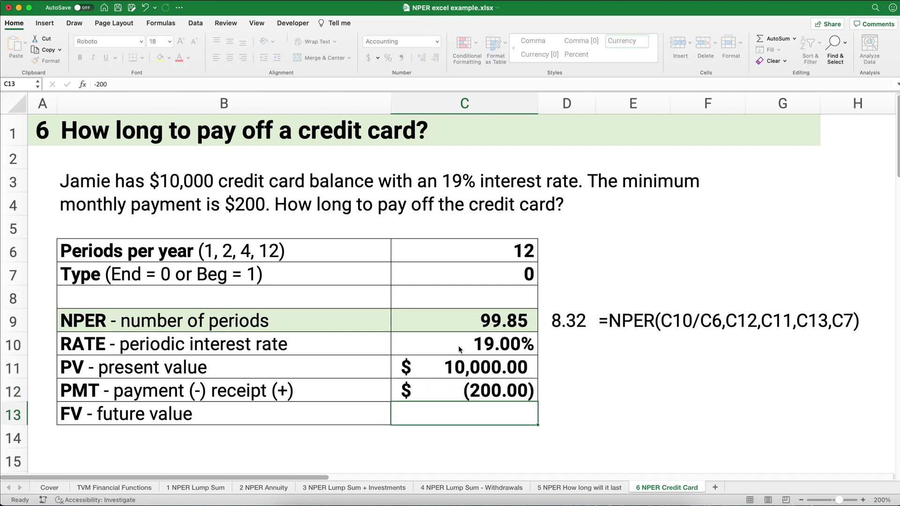
text(0)
key(Return)
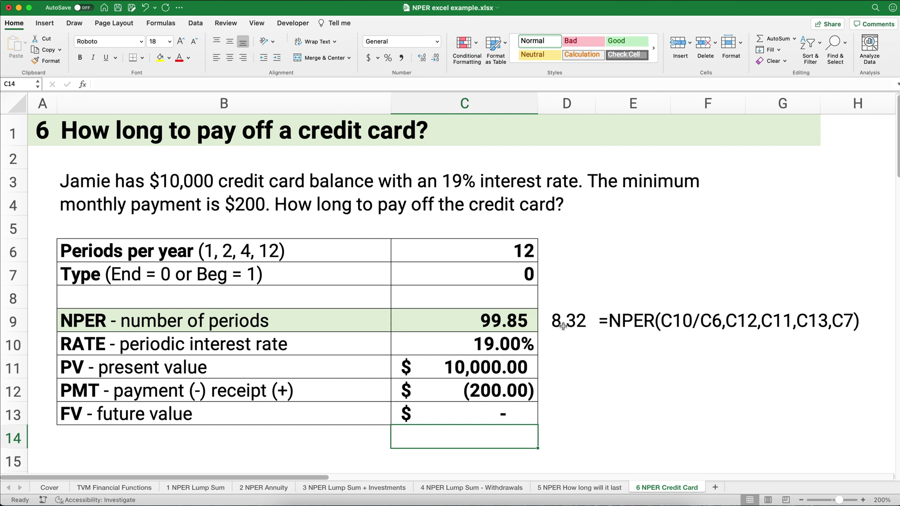
Step: Calculate the total amount paid in E12 with the formula =C12*C9
click(638, 388)
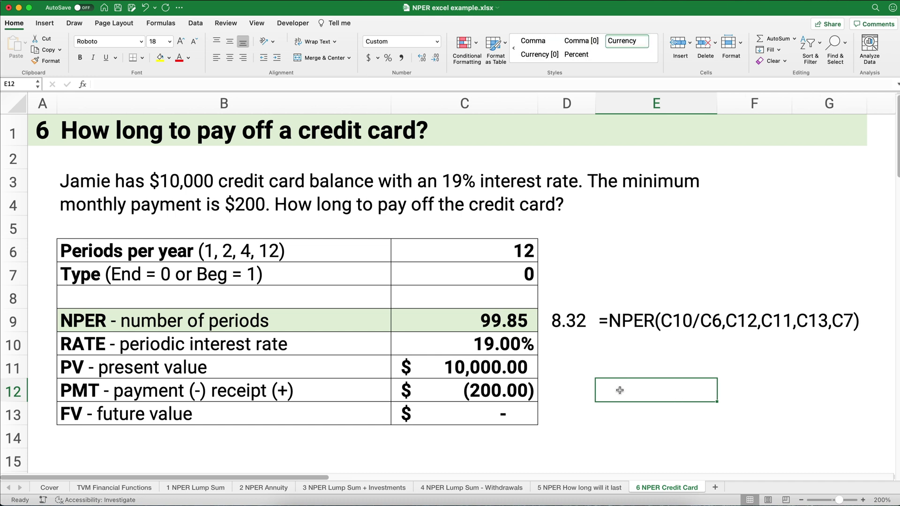
text(=)
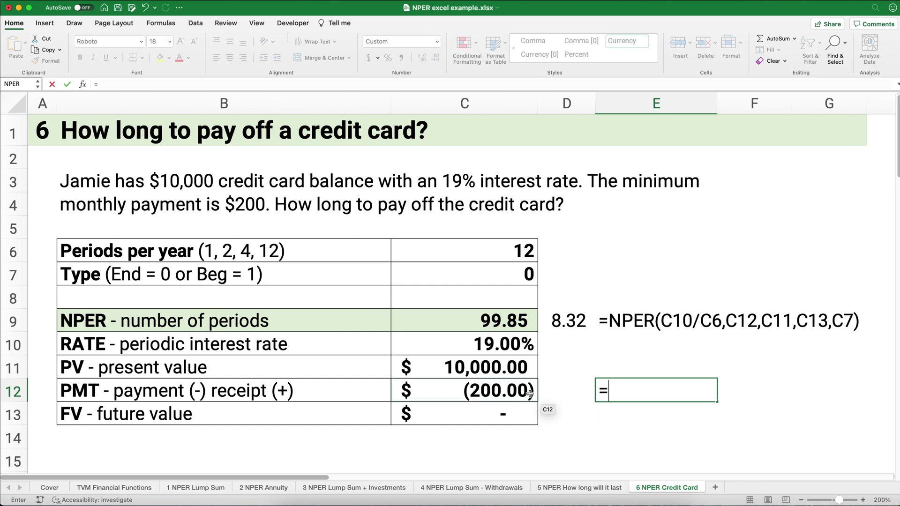
click(530, 393)
text(*)
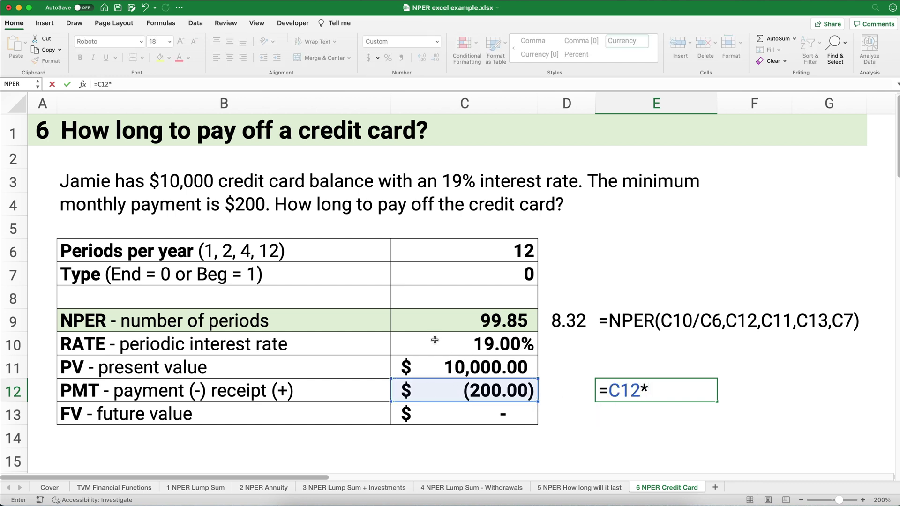
click(488, 325)
key(Return)
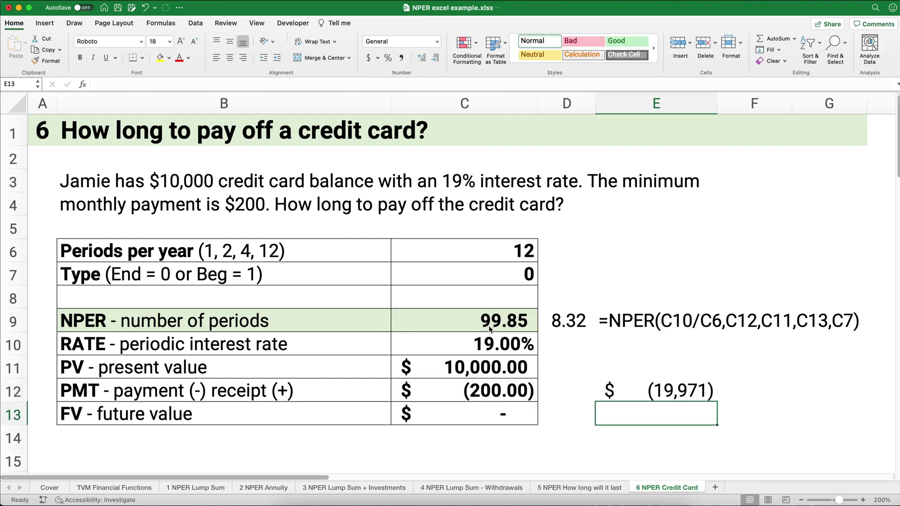
key(Up)
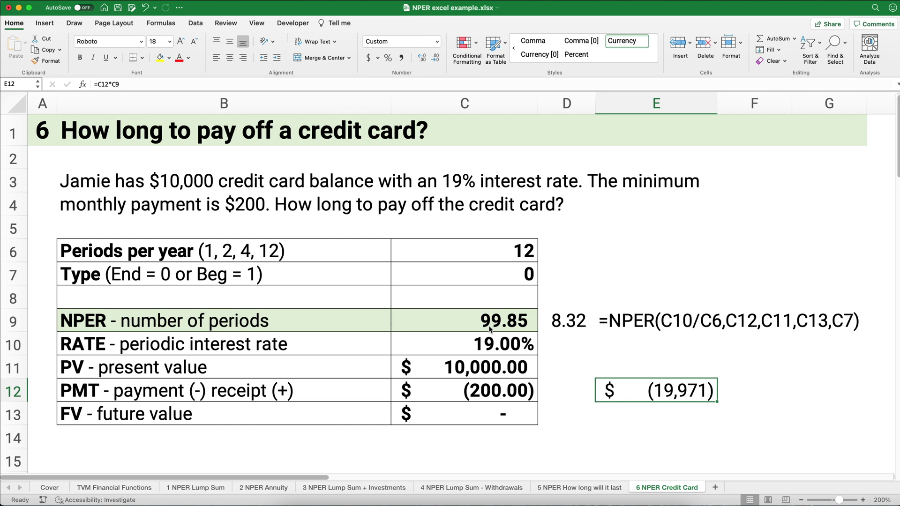
Step: Change the monthly payment in C12 to -250
click(464, 389)
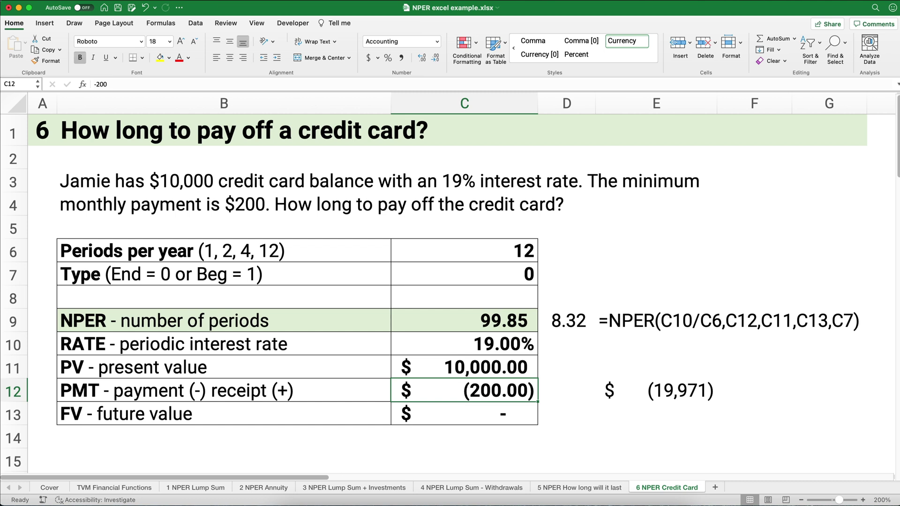
text(-250)
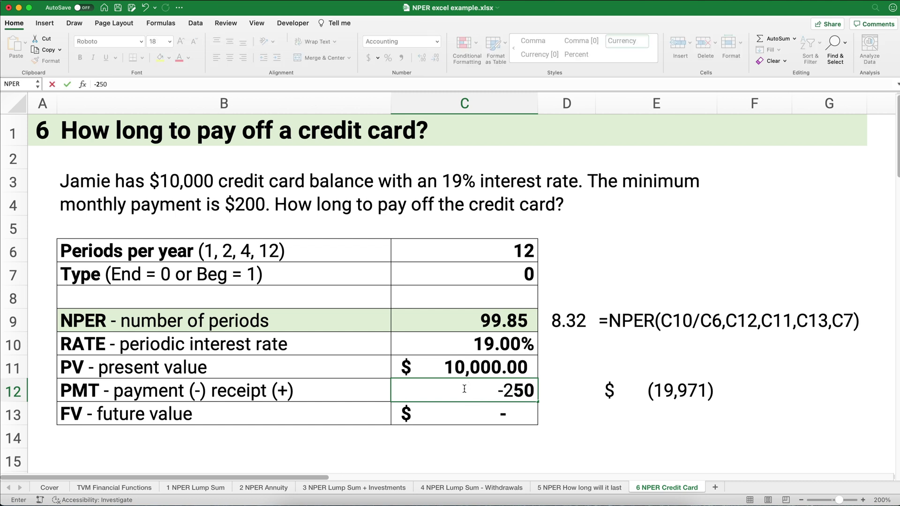
key(Return)
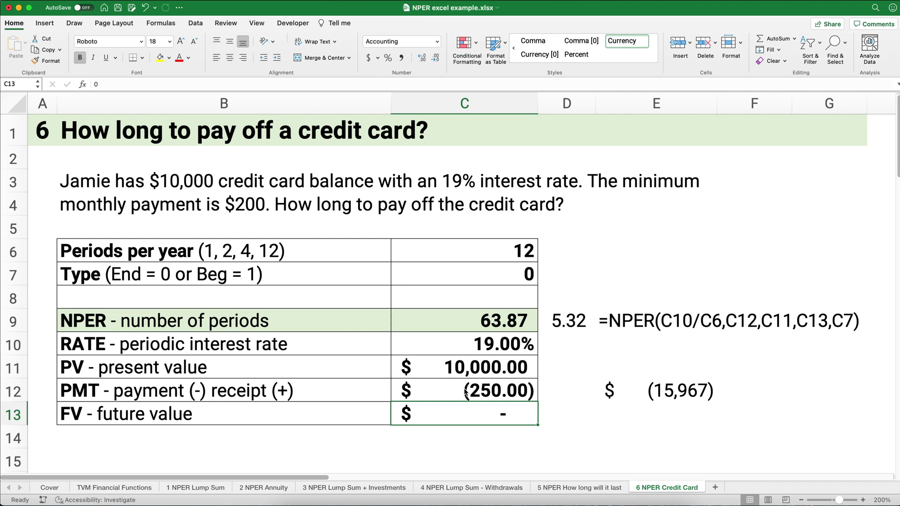
Step: Change the monthly payment in C12 to -350
click(465, 394)
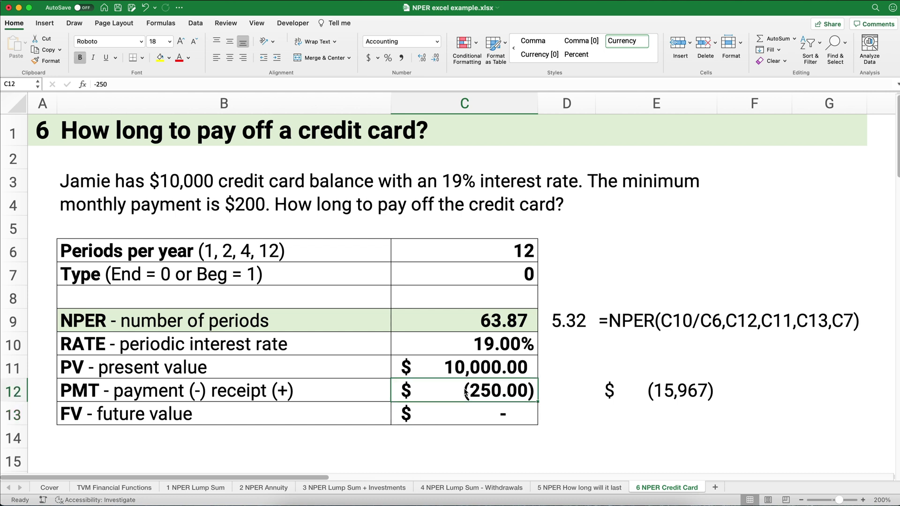
text(-350)
key(Return)
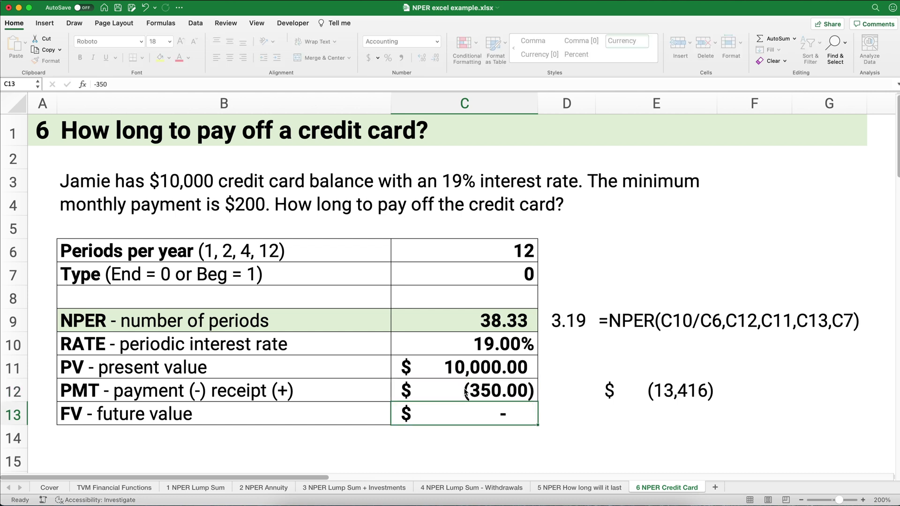